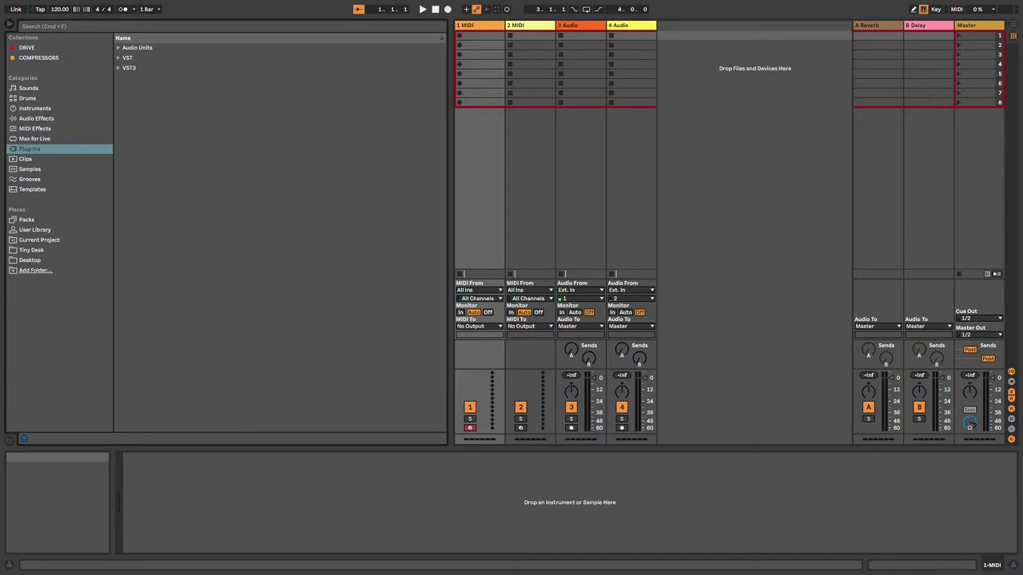
pyautogui.hotkey('ctrl', 'Left')
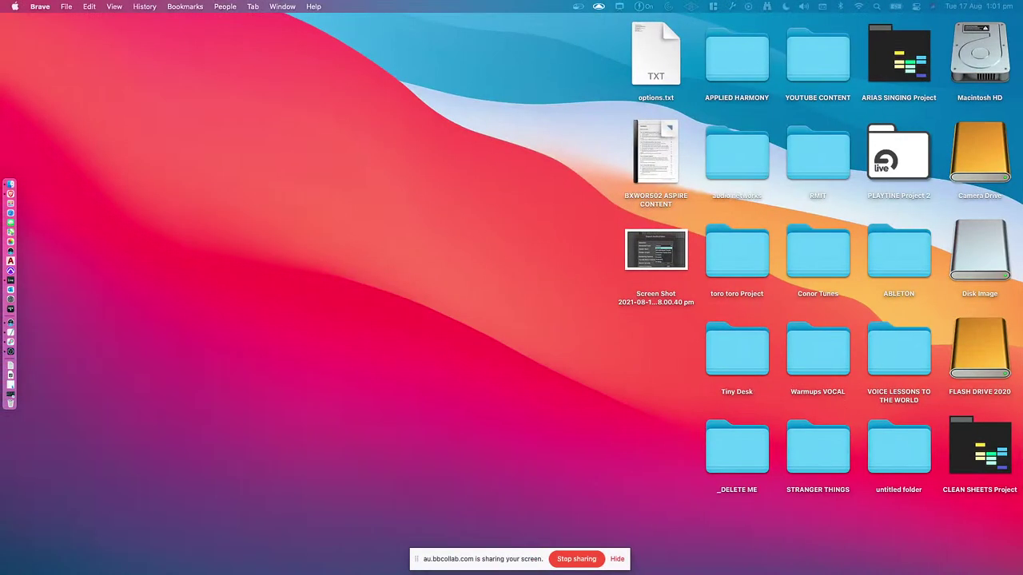
pyautogui.hotkey('ctrl', 'Right')
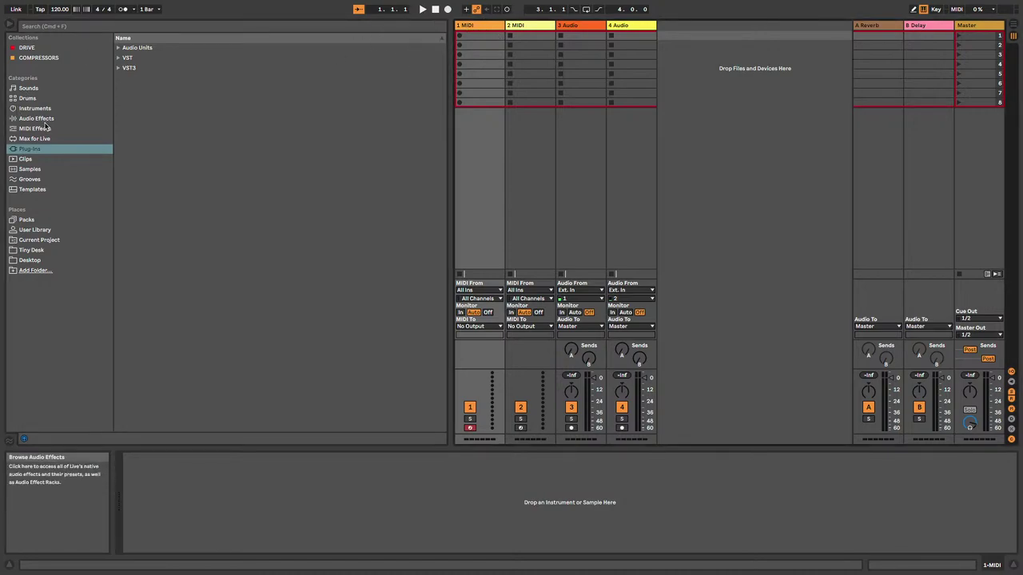
# - Look through the browser's Drums, Instruments, Audio Effects and Sounds categories, including the contents of the Strings folder
pyautogui.click(26, 98)
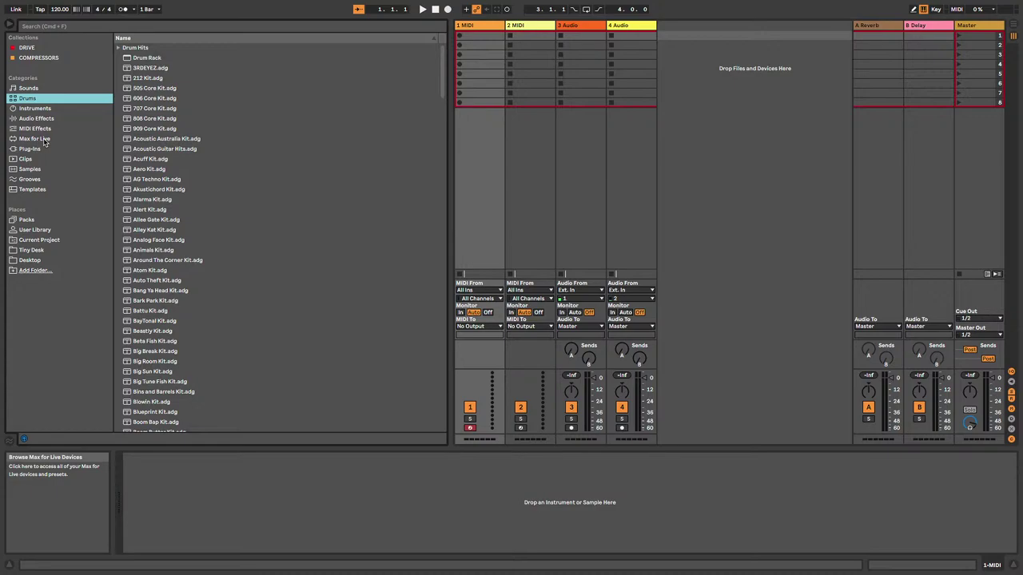
pyautogui.click(48, 109)
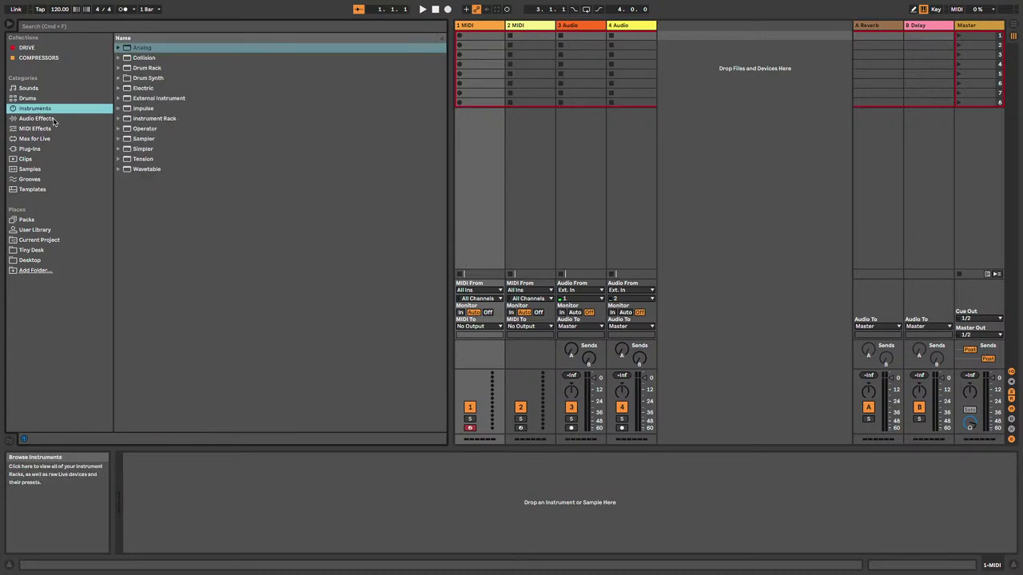
pyautogui.click(50, 118)
pyautogui.click(28, 89)
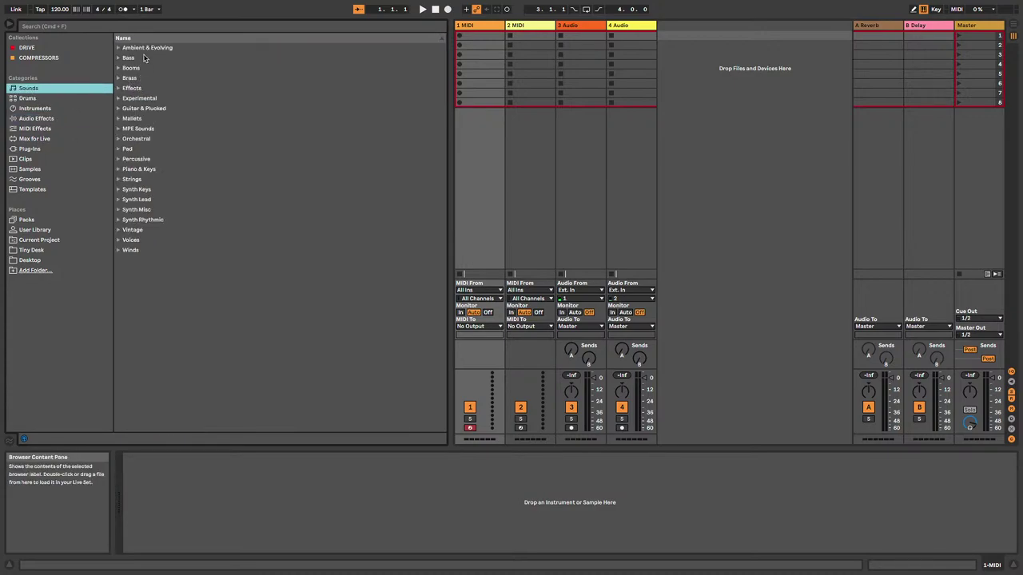
pyautogui.click(119, 181)
pyautogui.click(119, 180)
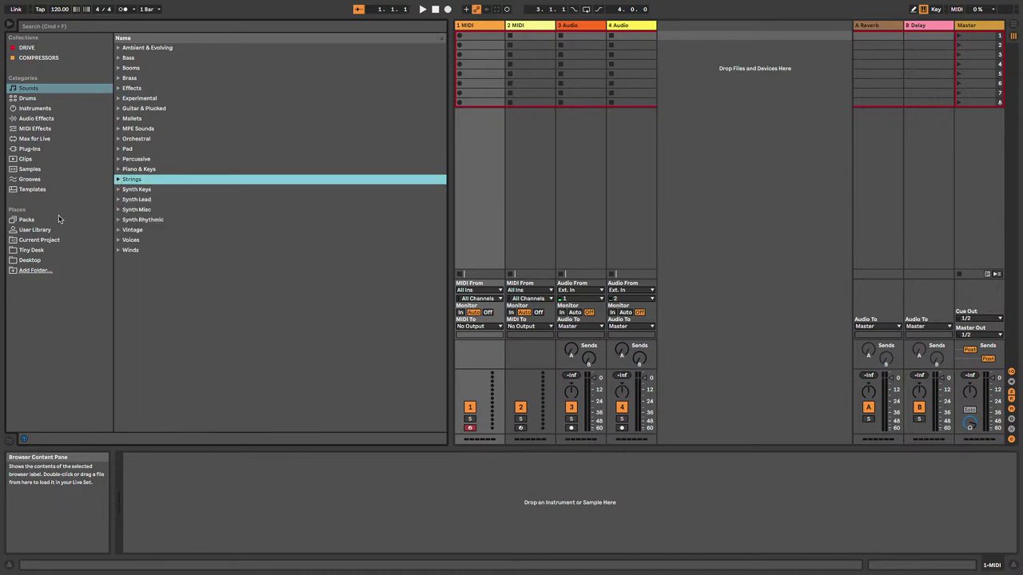
# - Browse the installed packs and expand Core Library down to the Vocal folder in Samples > One Shots
pyautogui.click(28, 220)
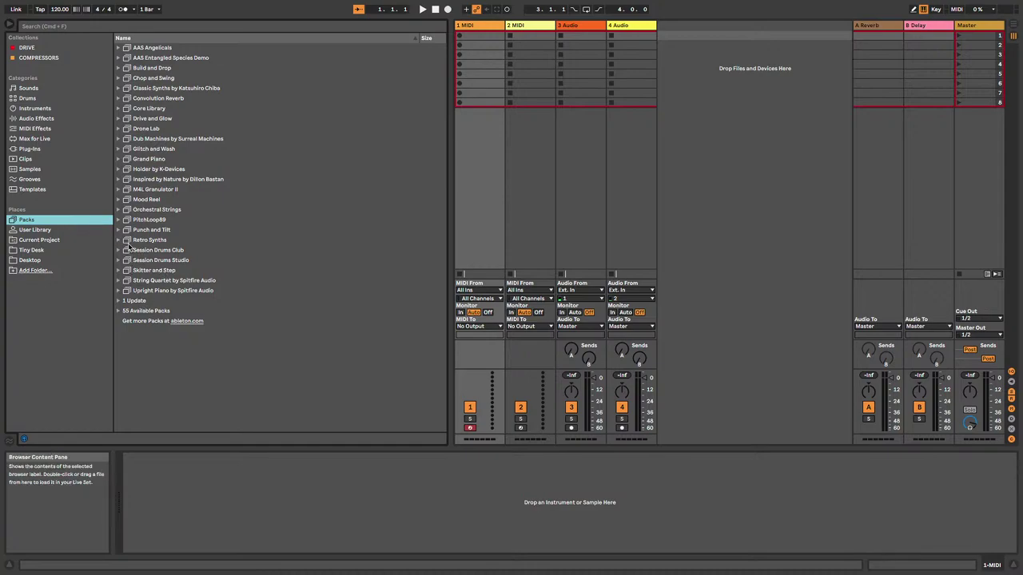
pyautogui.click(118, 109)
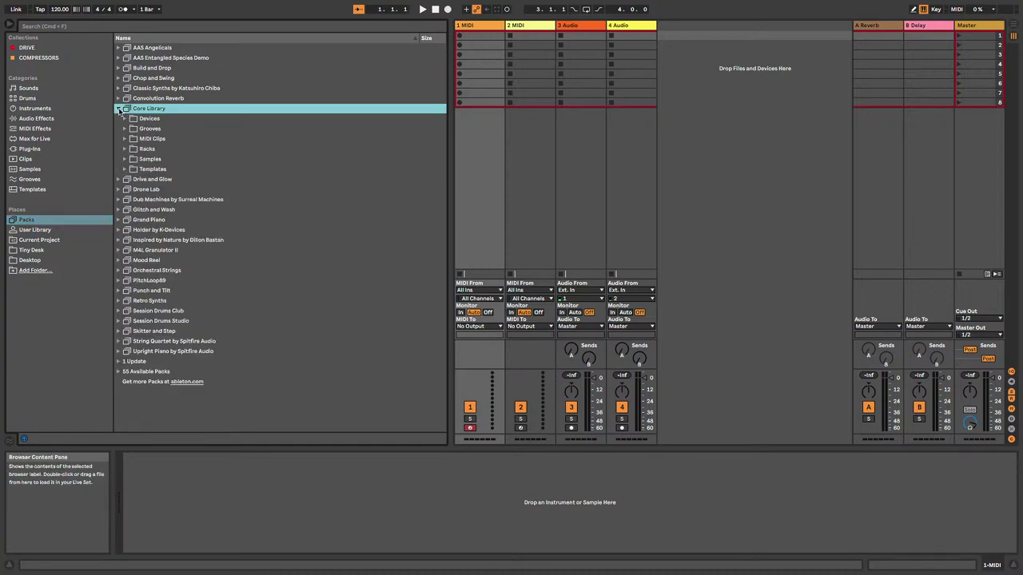
pyautogui.click(125, 160)
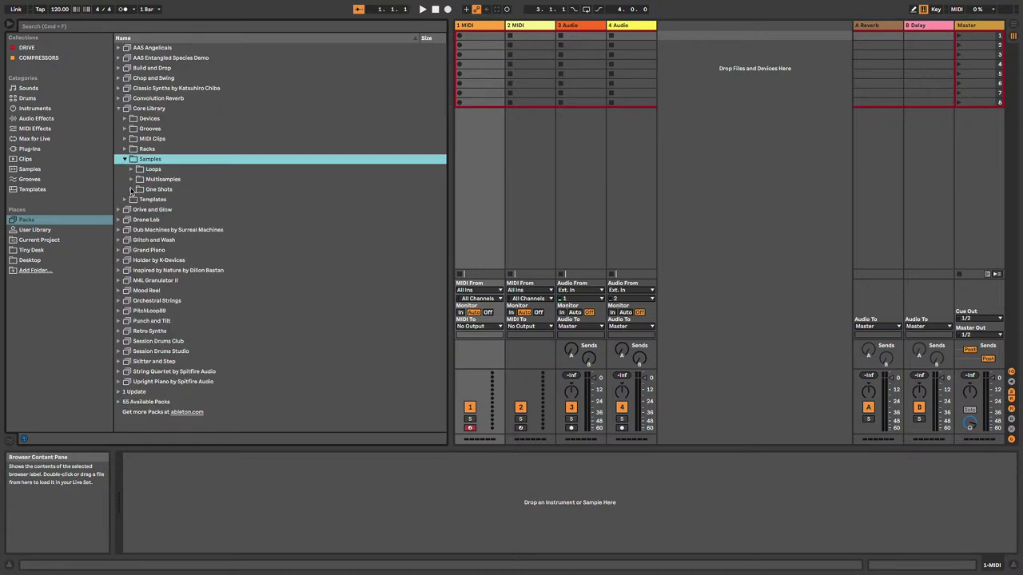
pyautogui.click(132, 191)
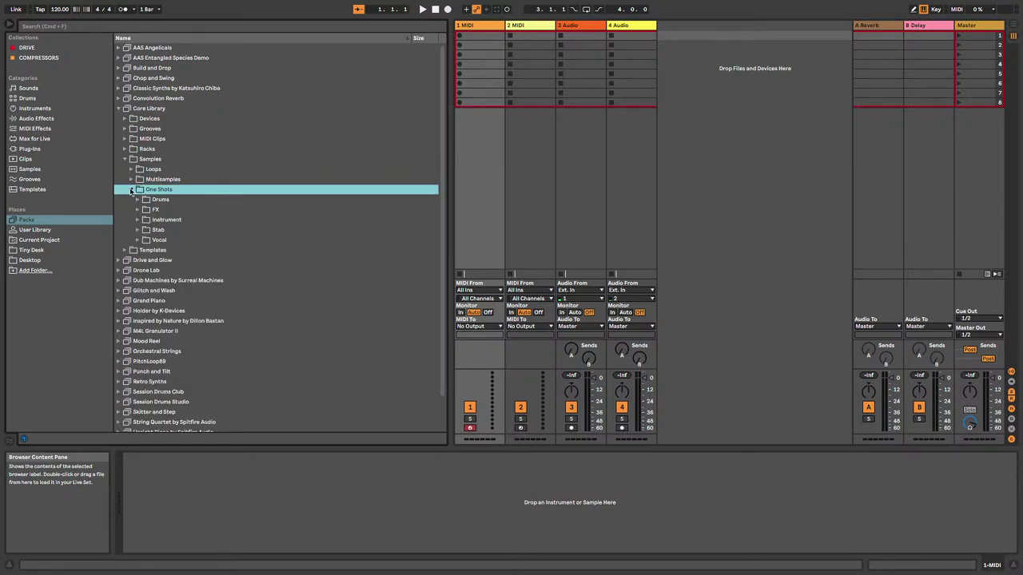
pyautogui.click(137, 240)
# - Preview several vocal one-shots, including Vocal Check It Out, Vocal Shout Wha and Vocoder Uh Scrap, and collapse the Vocal folder
pyautogui.click(201, 272)
pyautogui.click(200, 280)
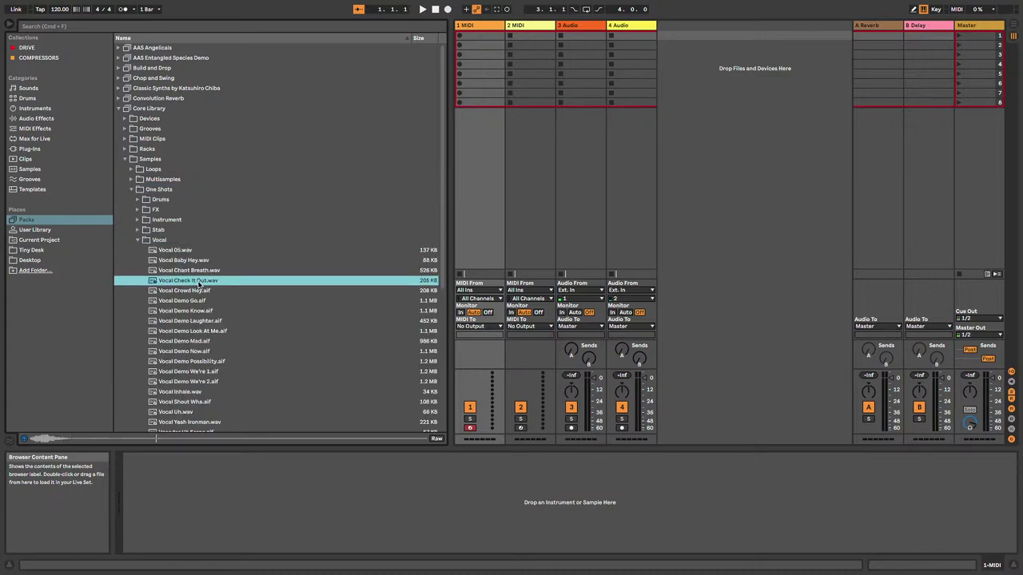
pyautogui.scroll(-5, 201, 287)
pyautogui.click(179, 215)
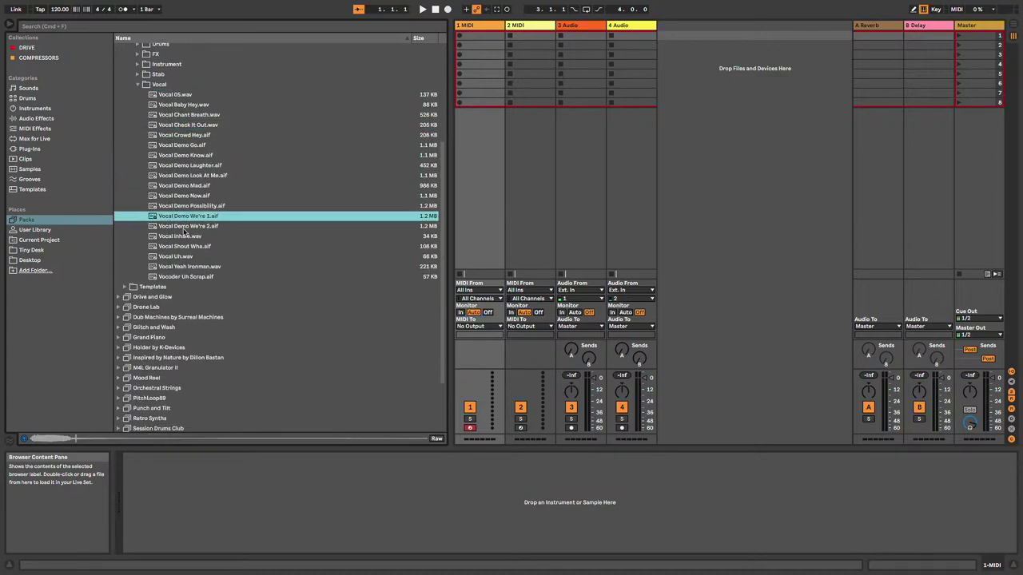
pyautogui.click(184, 226)
pyautogui.click(183, 236)
pyautogui.click(191, 247)
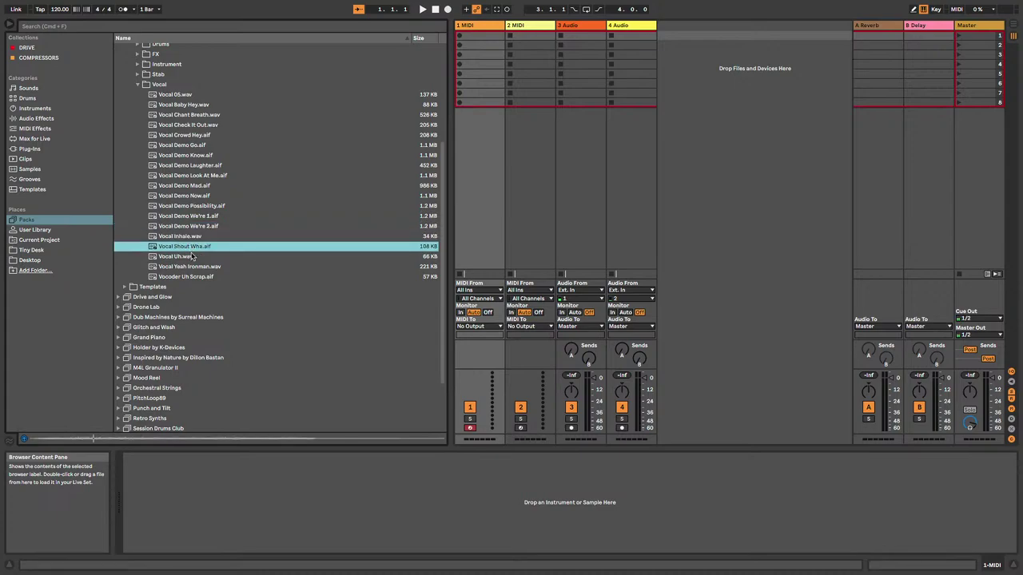
pyautogui.click(192, 257)
pyautogui.click(192, 275)
pyautogui.scroll(5, 191, 275)
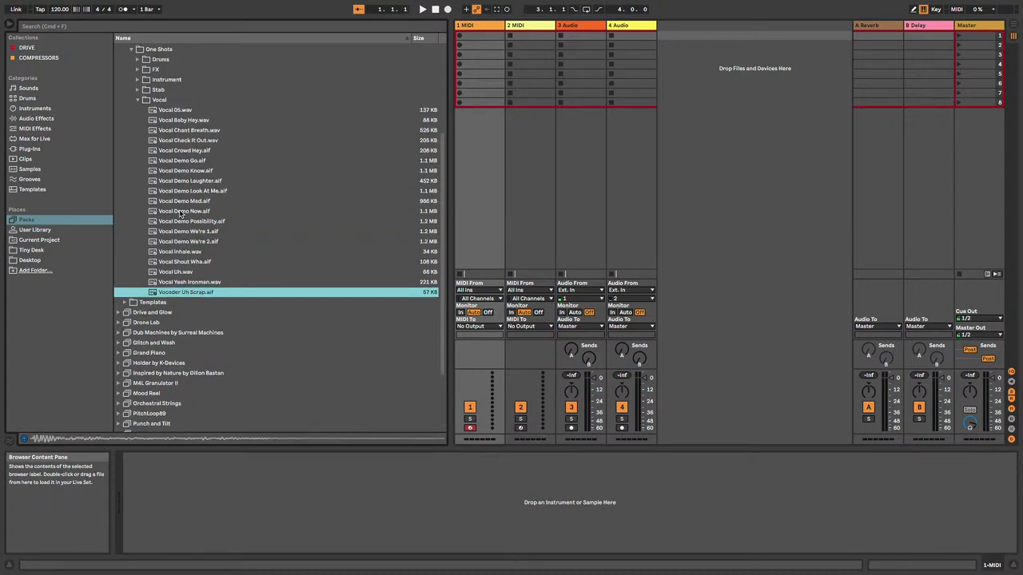
pyautogui.click(137, 176)
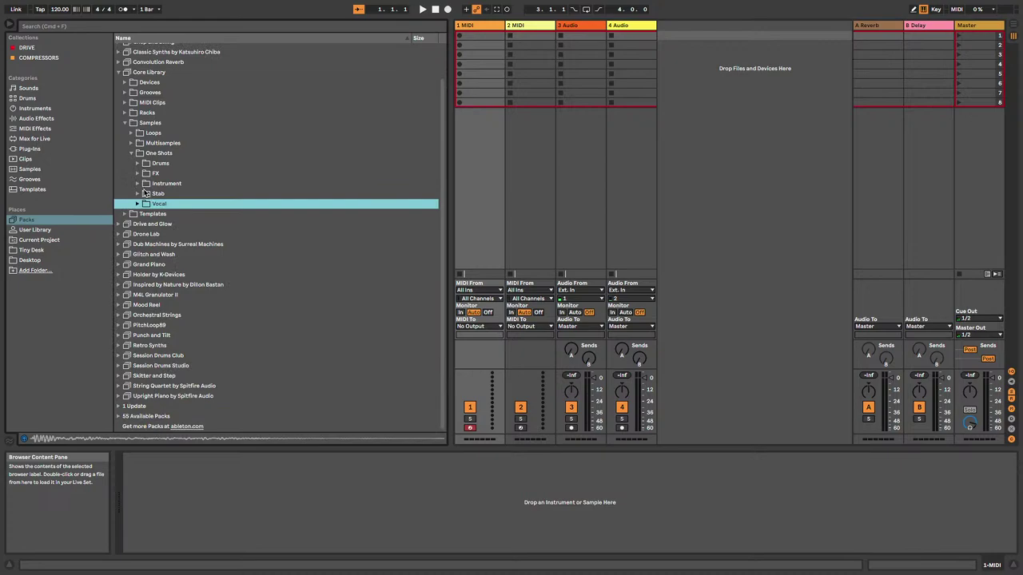
# - Expand the Bass folder of the Instrument one-shots and preview its samples, ending with Bass A1.aif
pyautogui.click(137, 184)
pyautogui.click(145, 194)
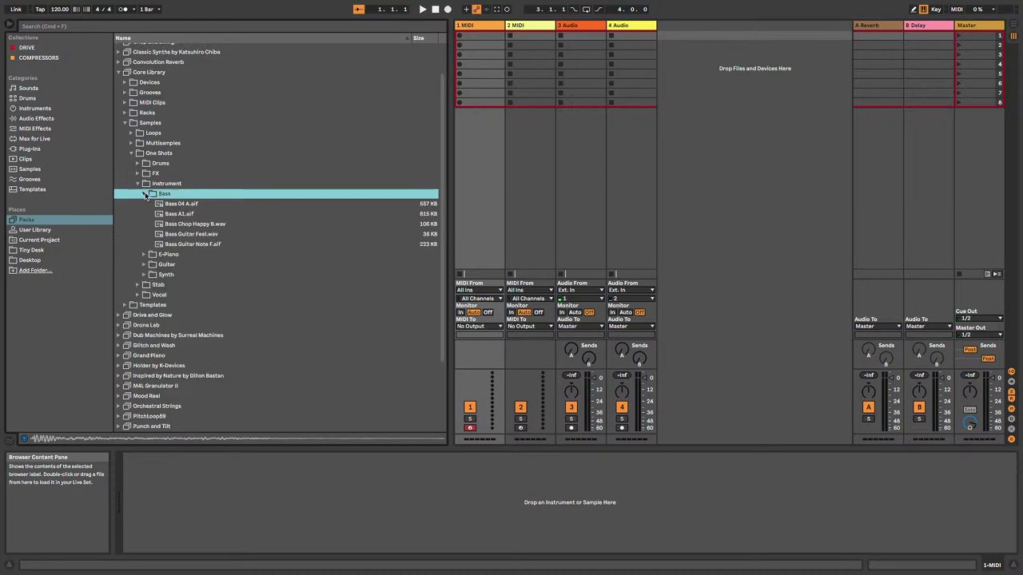
pyautogui.click(176, 213)
pyautogui.click(187, 225)
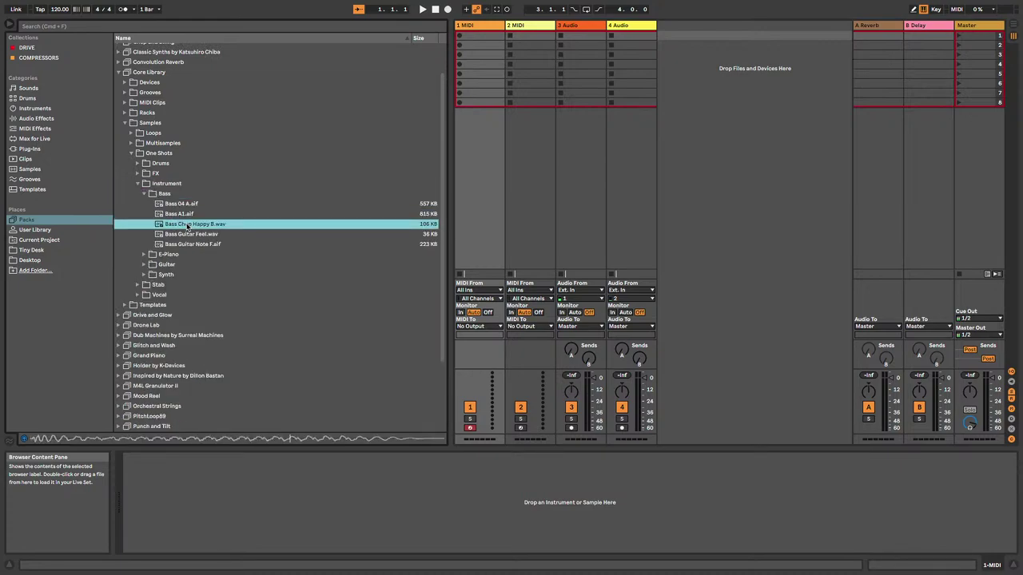
pyautogui.click(196, 234)
pyautogui.click(196, 244)
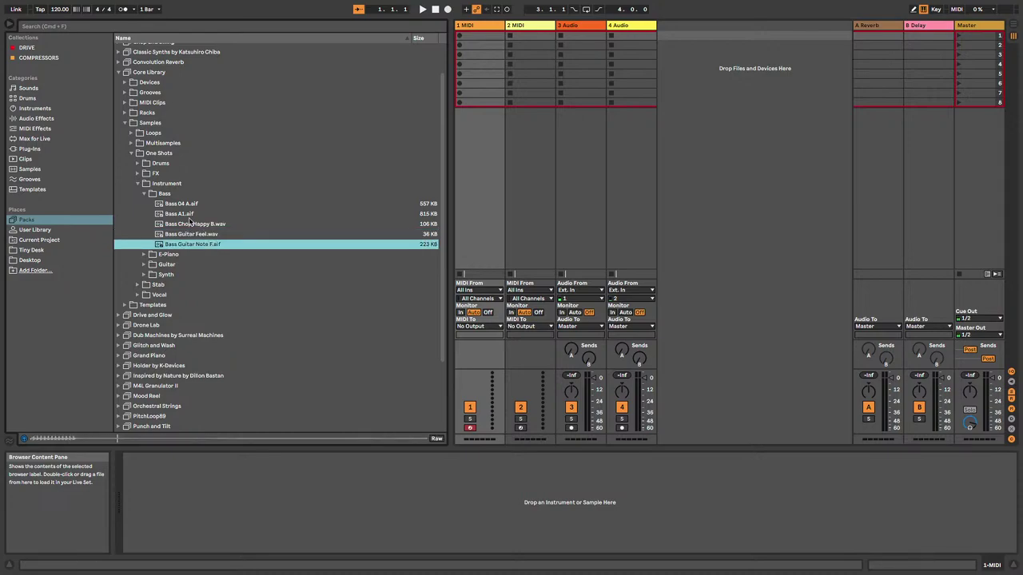
pyautogui.click(189, 218)
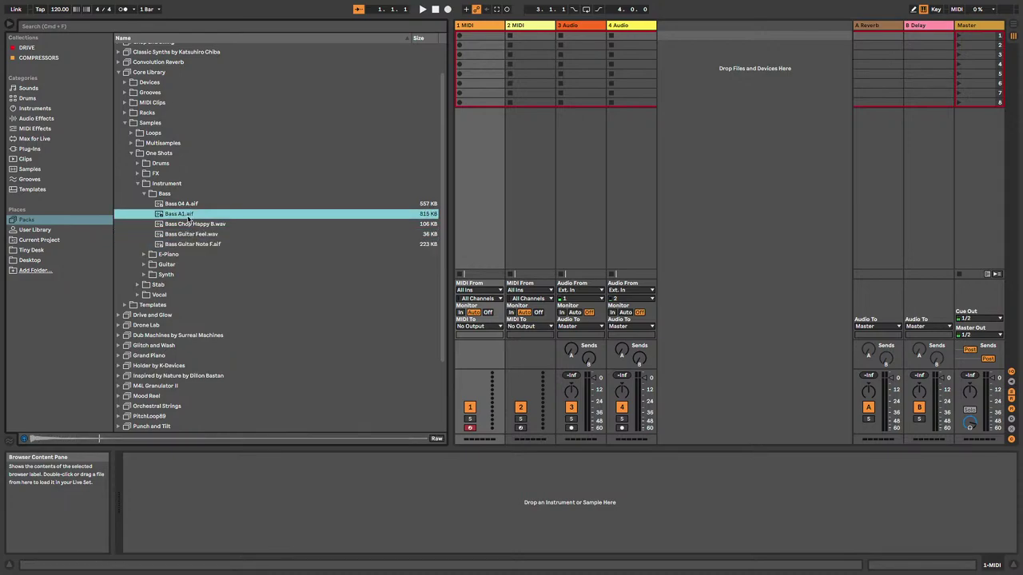
pyautogui.scroll(-1, 189, 219)
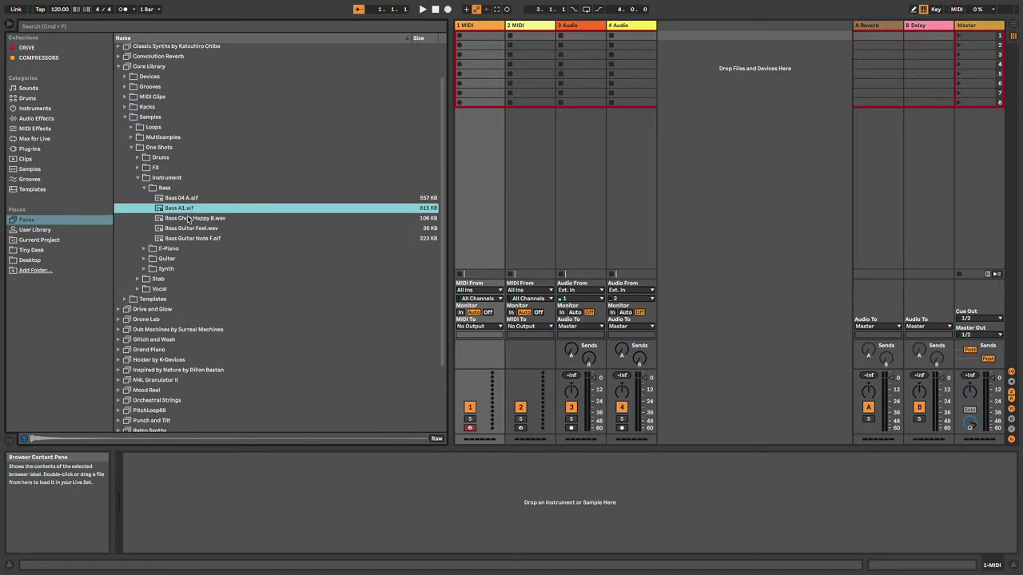
# - Search the browser for "bass a1" and load Bass A1.aif as a Simpler instrument on the first MIDI track
pyautogui.press('super+f')
pyautogui.write('bass')
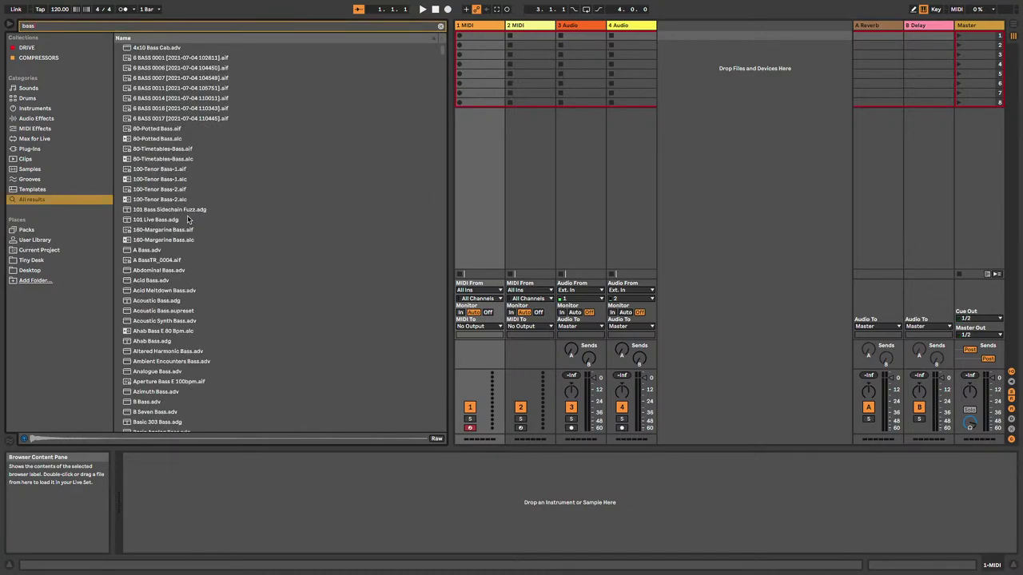
pyautogui.write(' 1')
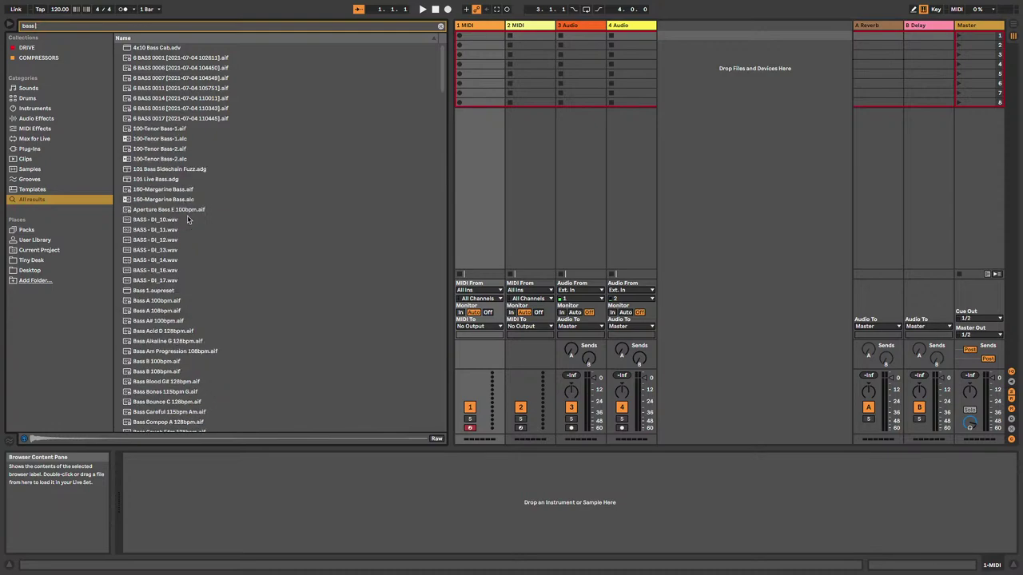
pyautogui.write('a1')
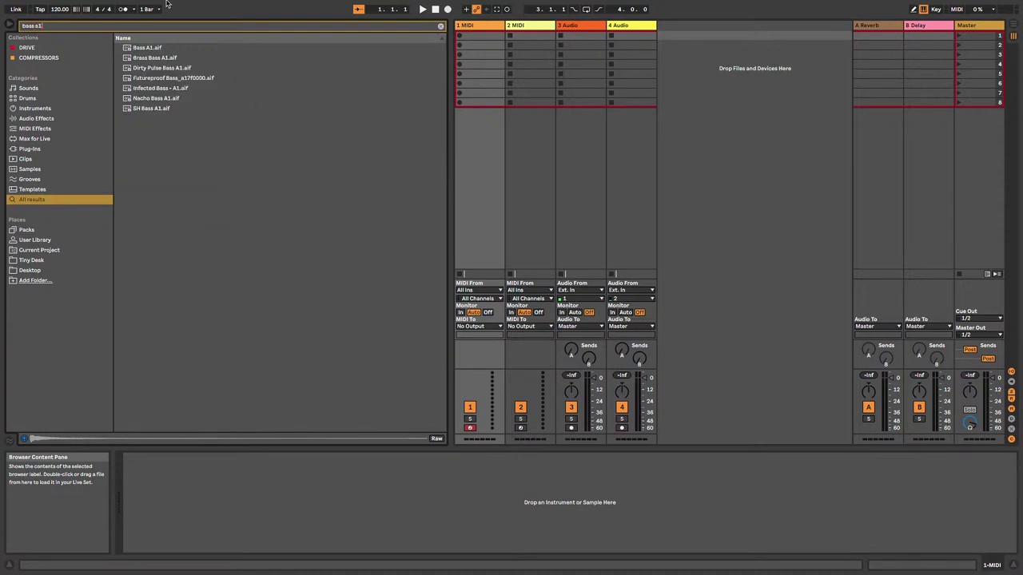
pyautogui.click(153, 48)
pyautogui.moveTo(153, 48); pyautogui.dragTo(274, 492)
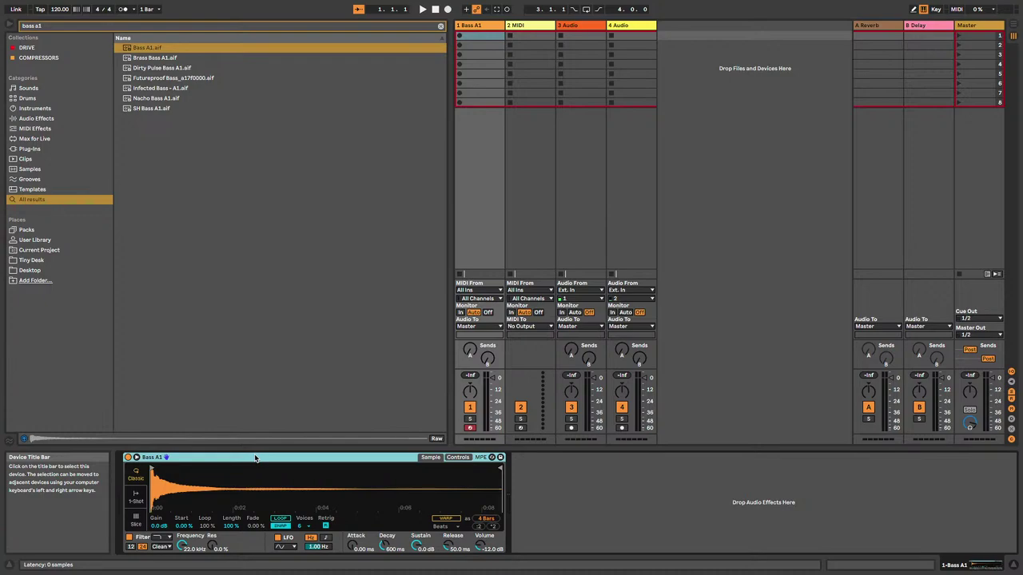
# - Check the Simpler device's context options and play a repeated test note to hear the Bass A1 sample
pyautogui.rightClick(255, 458)
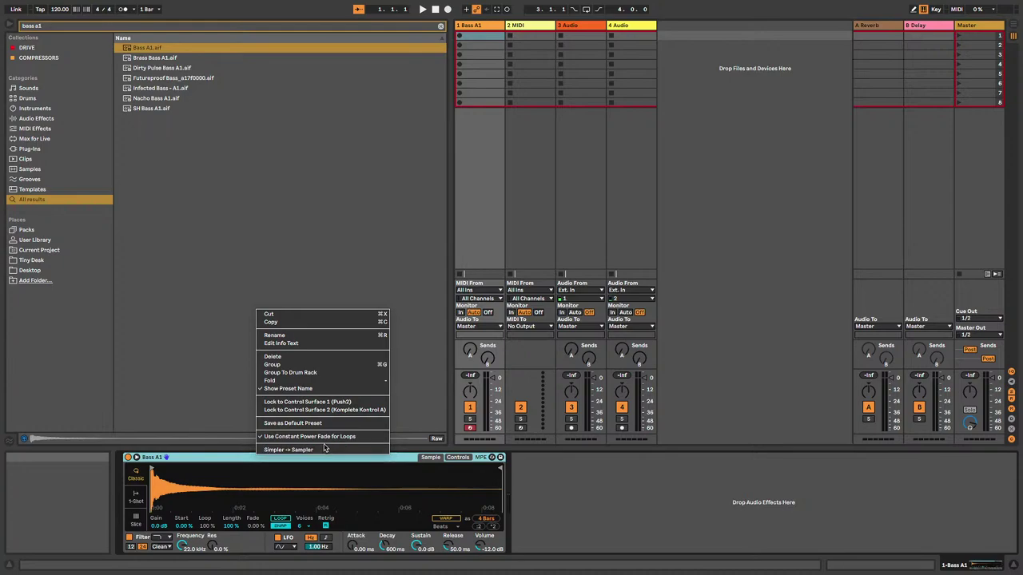
pyautogui.click(301, 290)
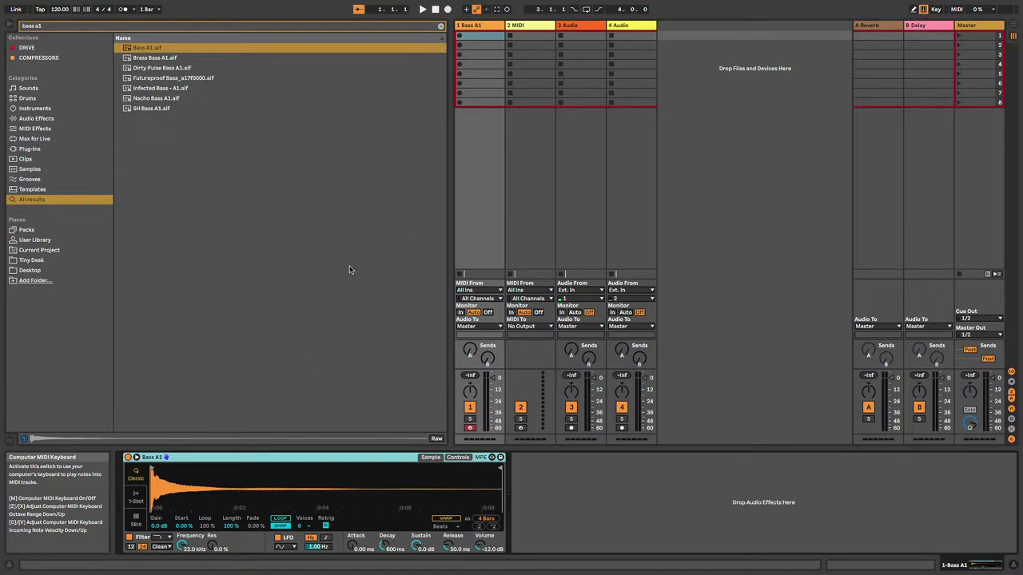
pyautogui.press('a')
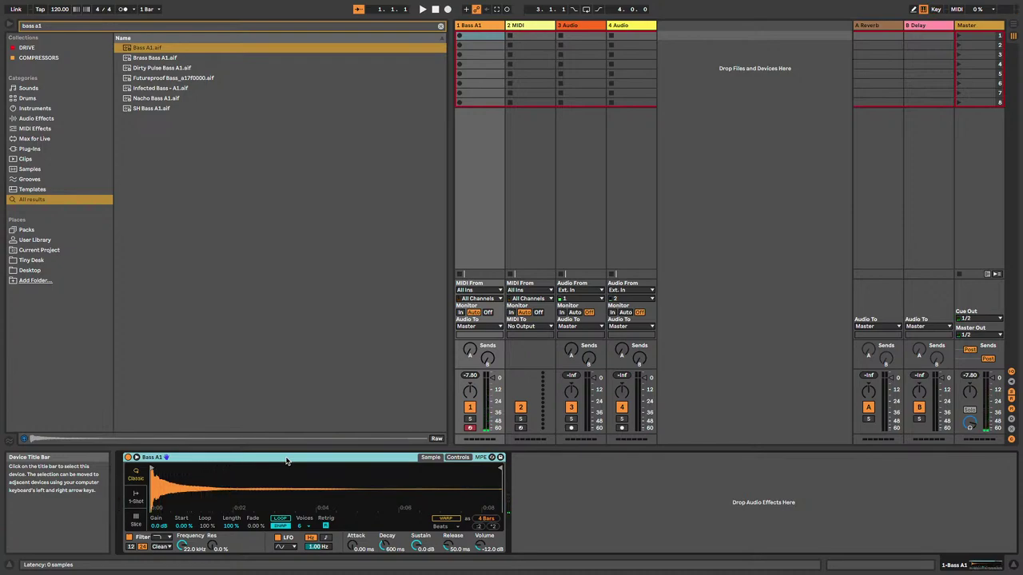
pyautogui.press('a')
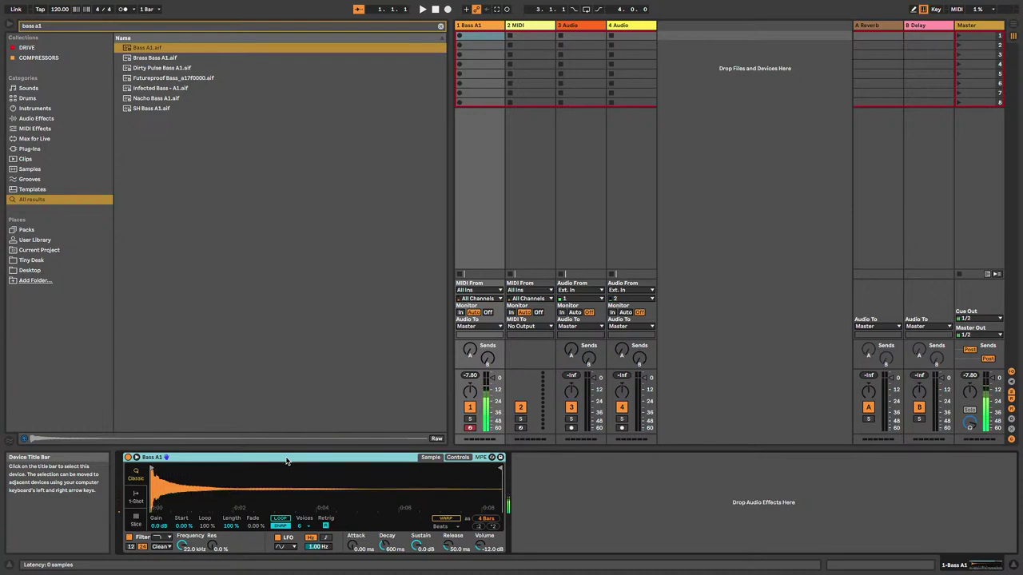
pyautogui.press('a')
pyautogui.press('a')
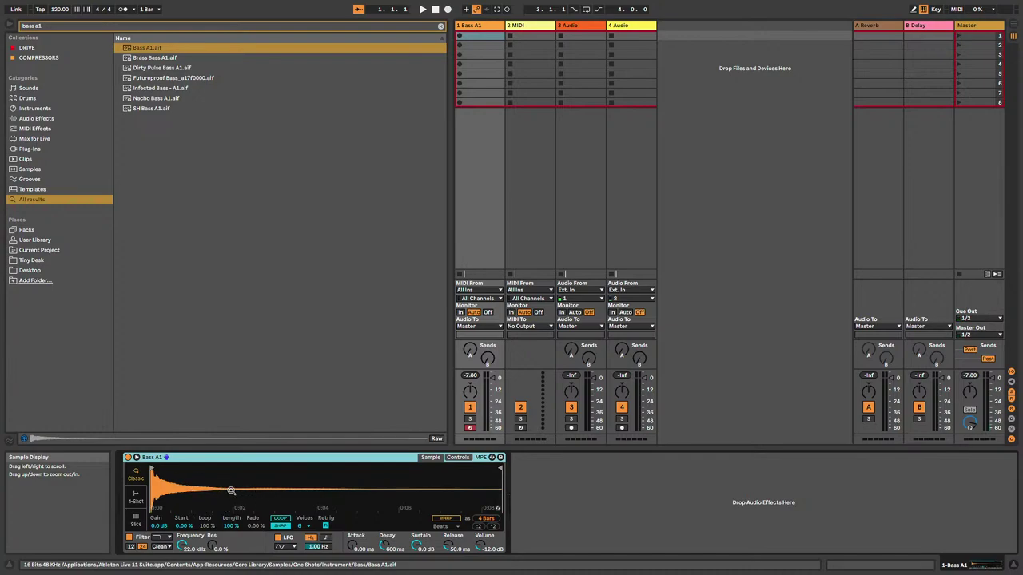
# - Find the Tuner effect, add it after Simpler on the Bass A1 track, and switch it to the histogram view
pyautogui.press('super+f')
pyautogui.write('tuner')
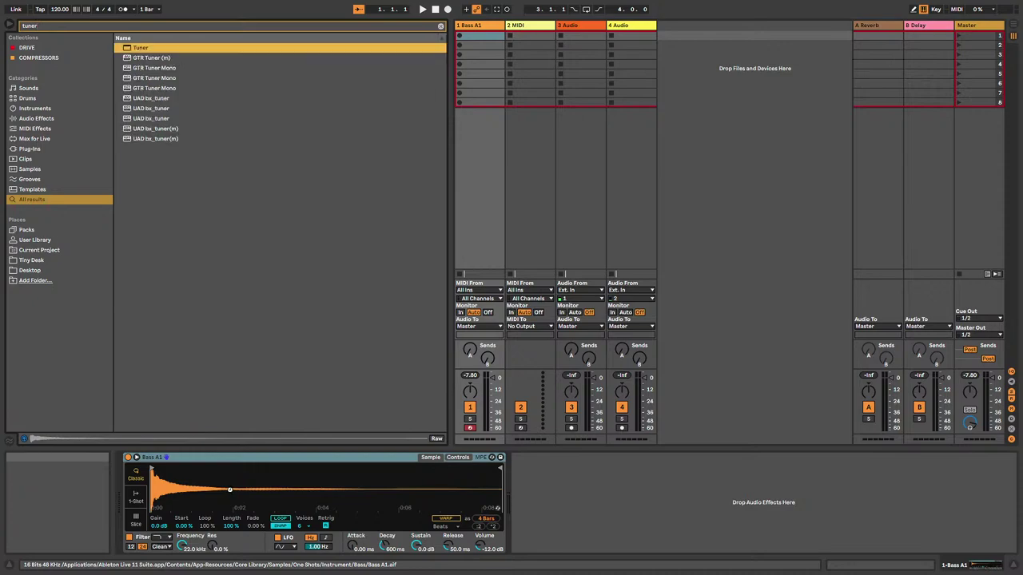
pyautogui.press('Return')
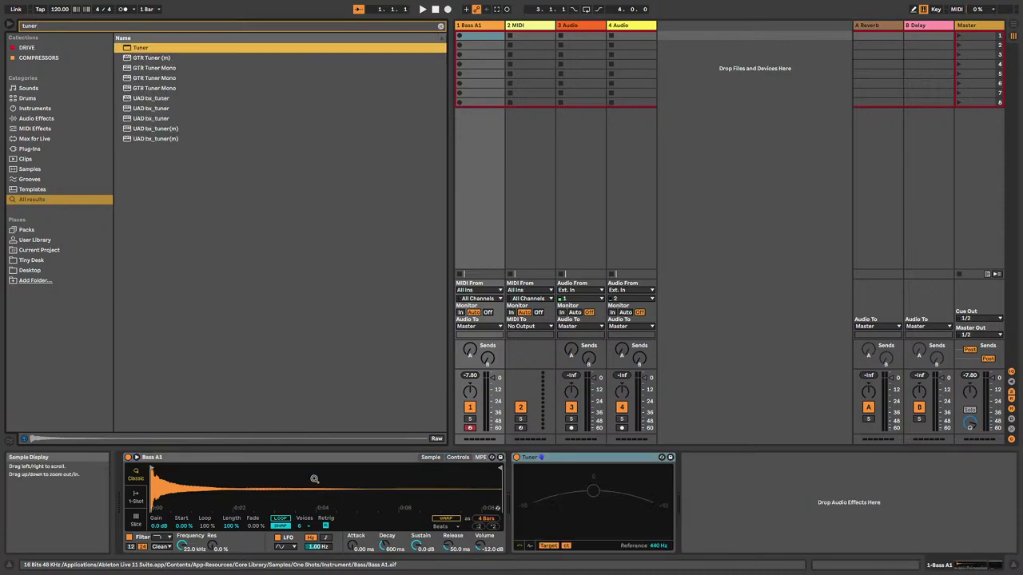
pyautogui.click(549, 544)
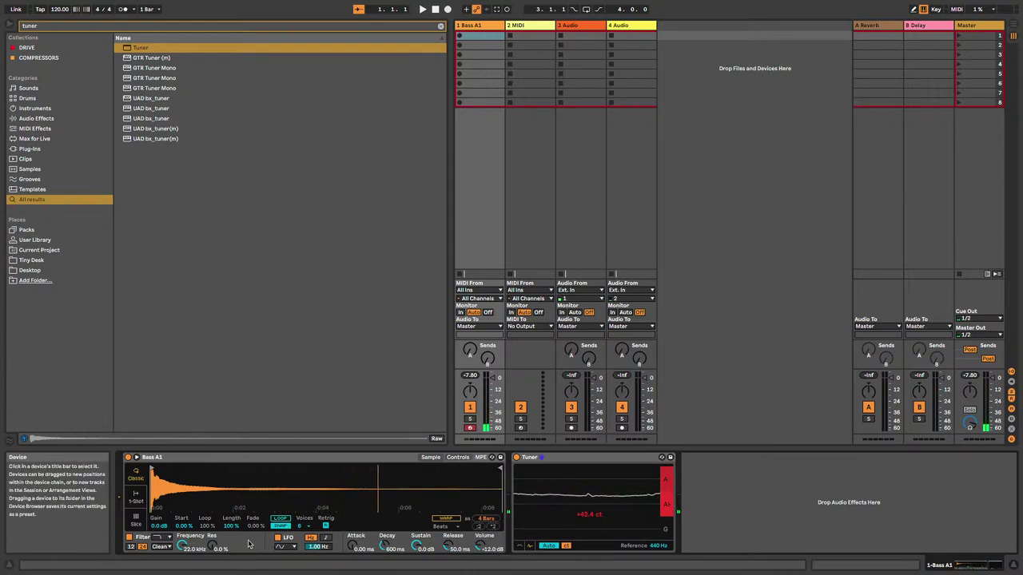
# - Show Simpler's controls and set the global transpose to +3 st and detune to +27 ct
pyautogui.click(458, 457)
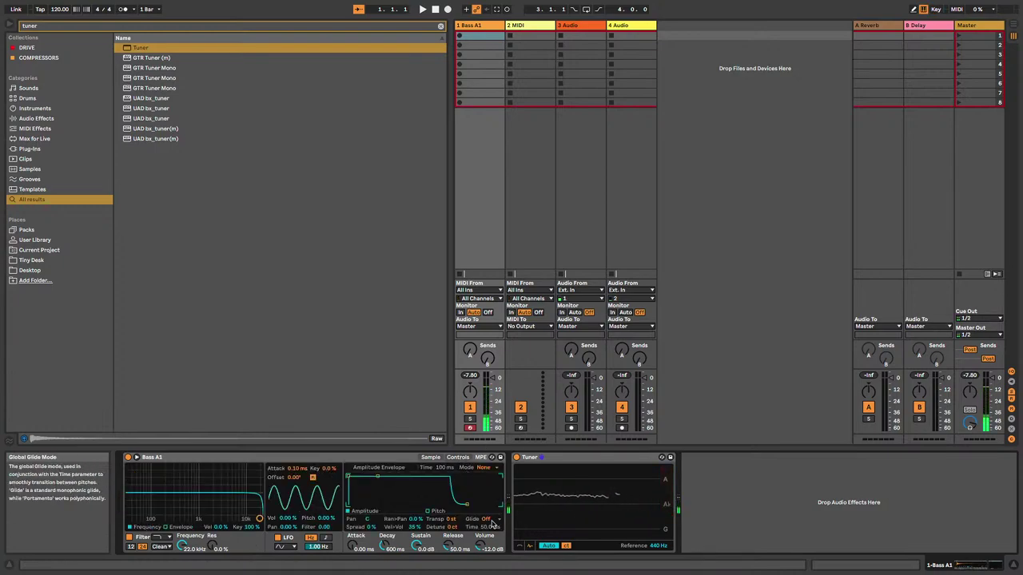
pyautogui.click(453, 521)
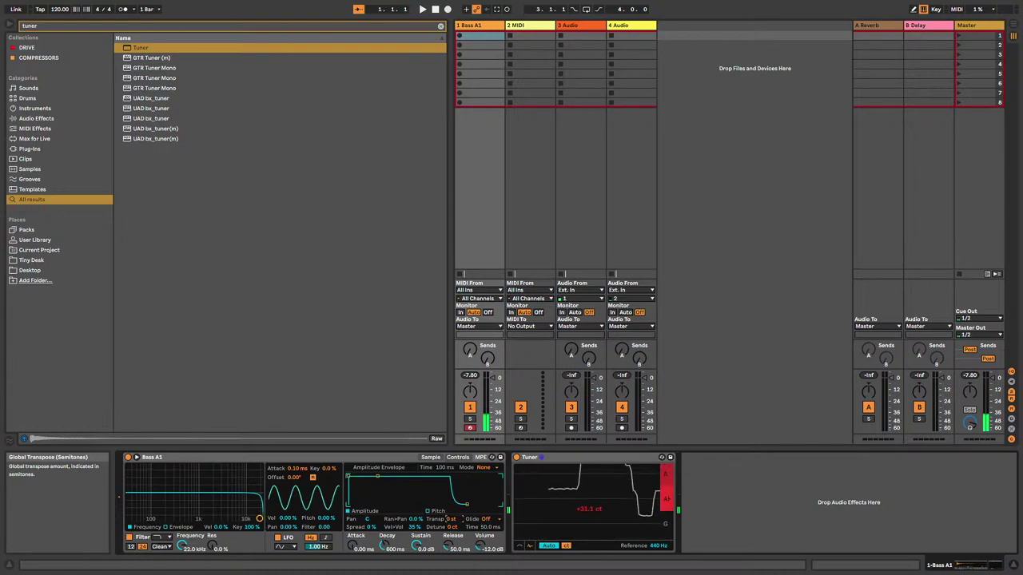
pyautogui.moveTo(452, 519); pyautogui.dragTo(452, 514)
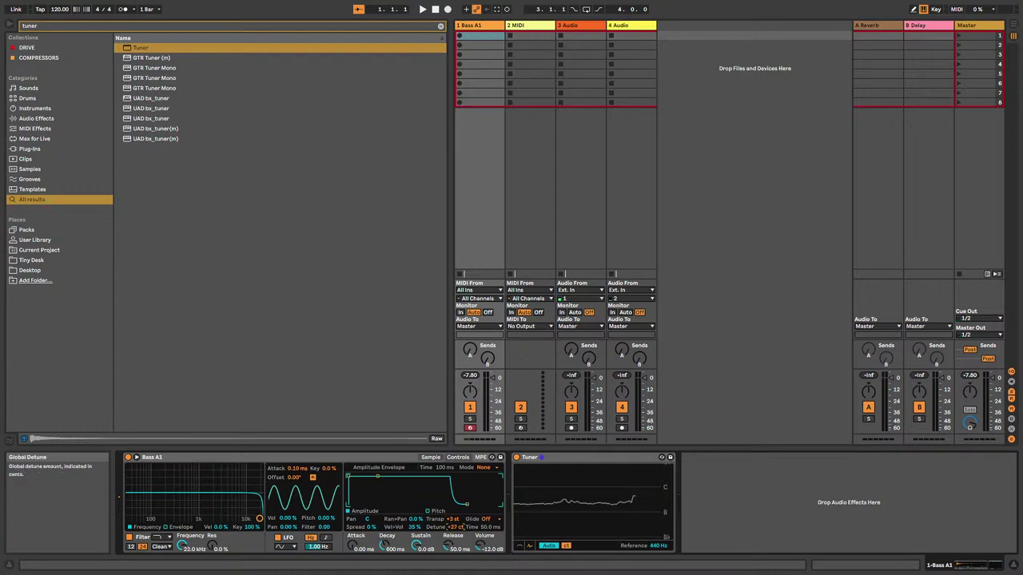
# - Tune the Bass A1 sample by setting Simpler's global transpose to +4 st and detune to -33 ct
pyautogui.moveTo(455, 527); pyautogui.dragTo(455, 497)
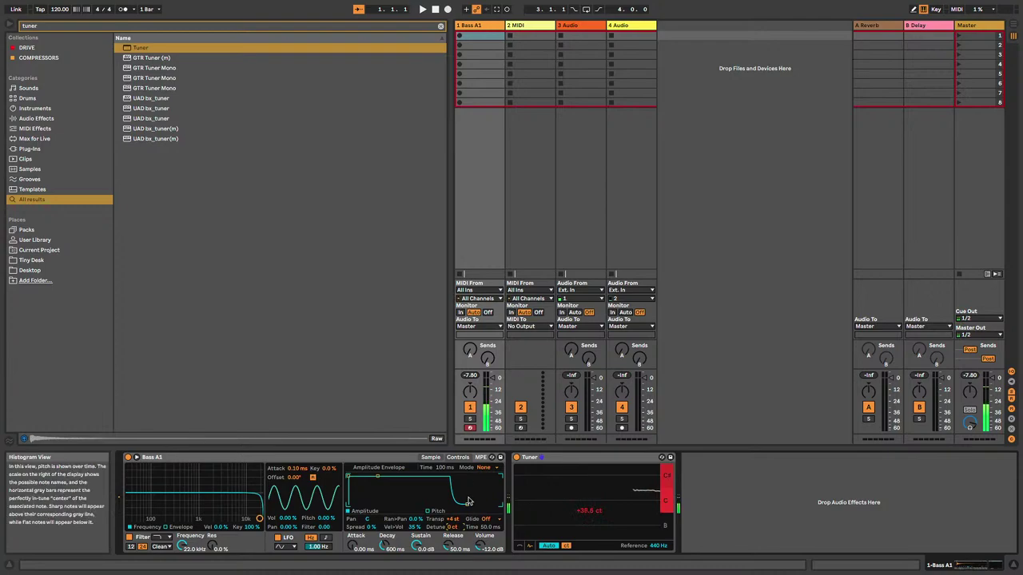
pyautogui.moveTo(461, 531); pyautogui.dragTo(461, 543)
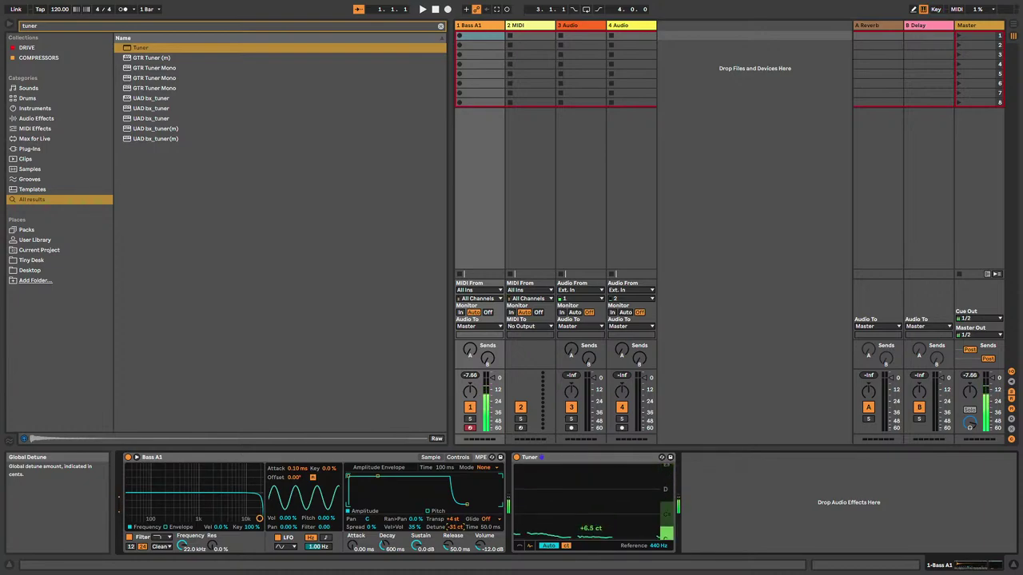
pyautogui.moveTo(455, 527); pyautogui.dragTo(454, 527)
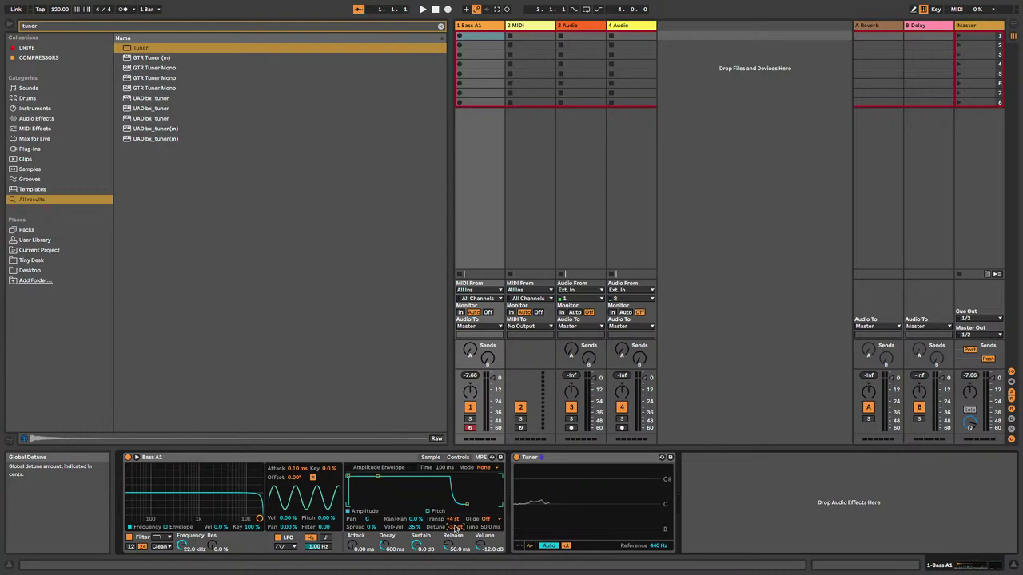
pyautogui.rightClick(454, 528)
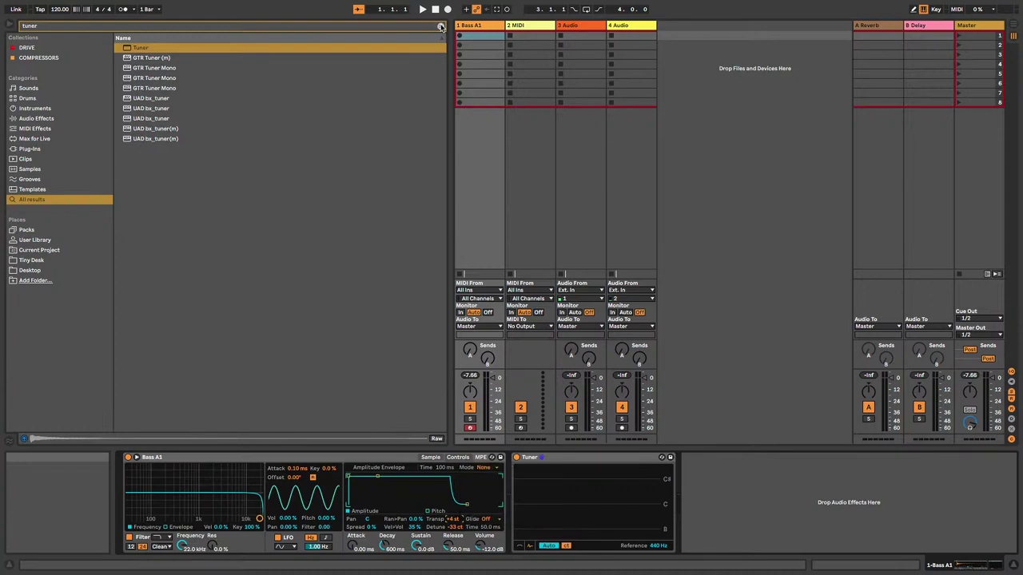
pyautogui.click(437, 27)
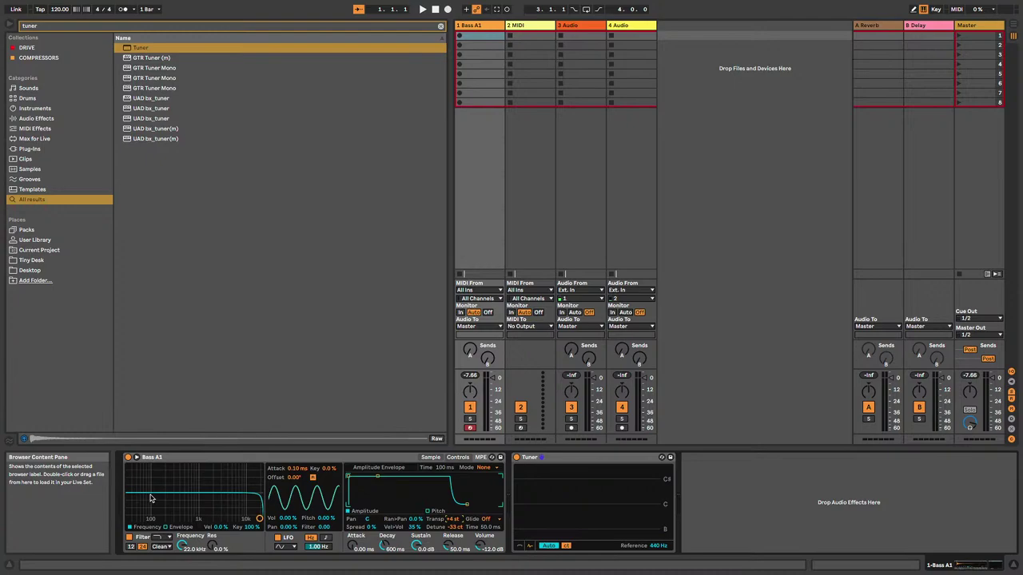
# - Show Simpler's sample view for Bass A1, look at Slice mode and return to Classic mode
pyautogui.click(430, 457)
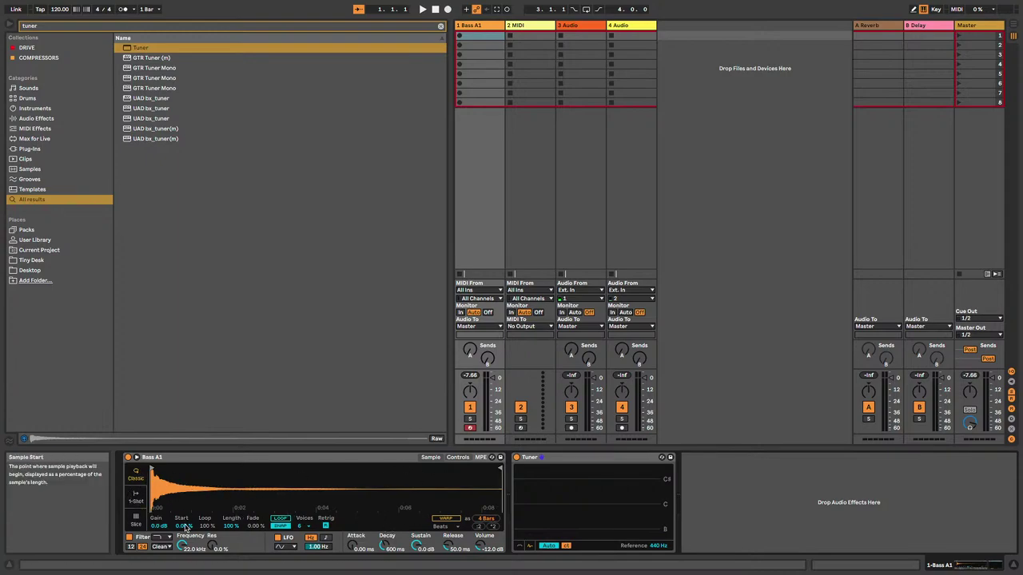
pyautogui.click(136, 521)
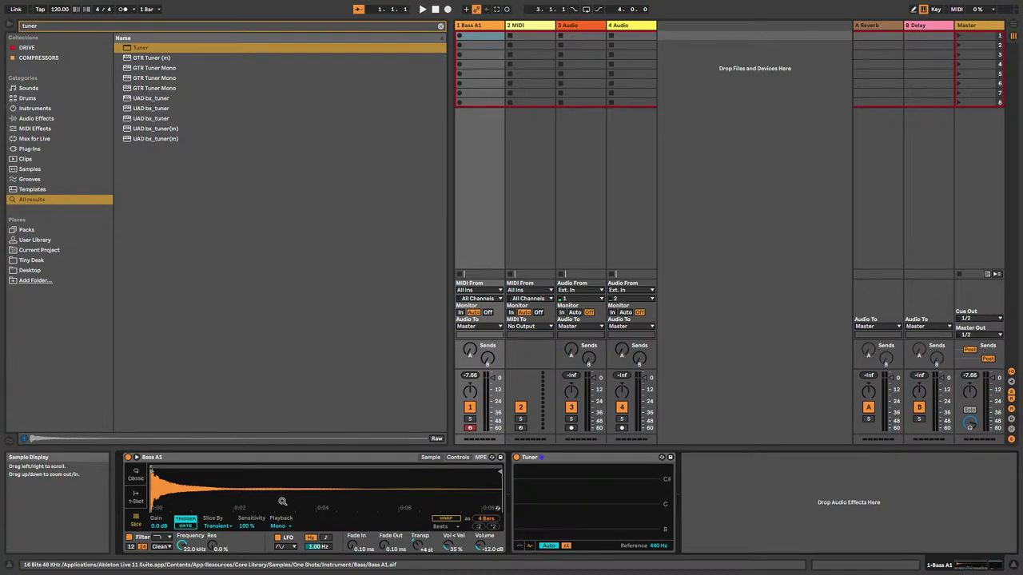
pyautogui.click(136, 473)
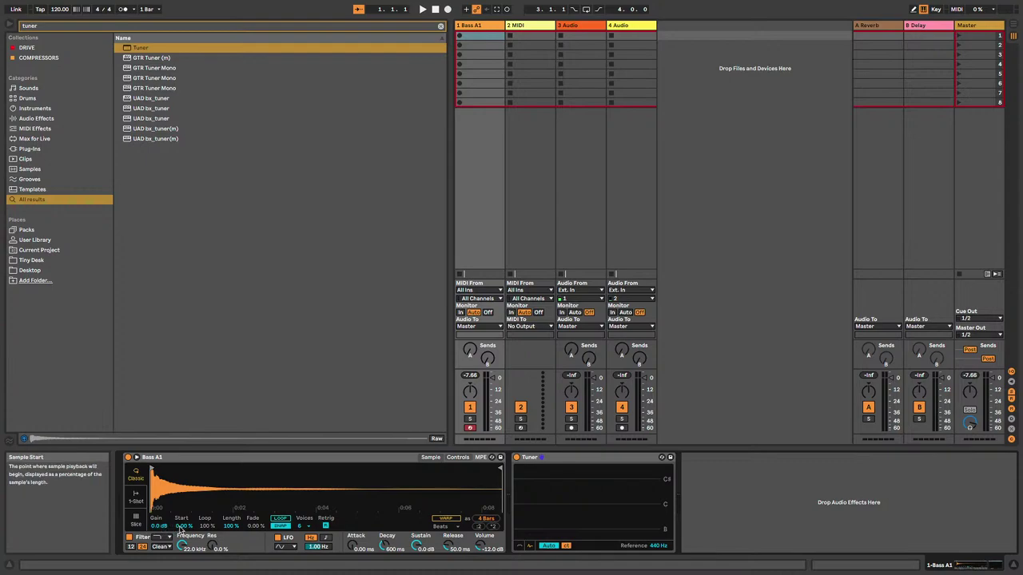
# - Turn on Loop and Warp for the Bass A1 sample, playing a test note with each
pyautogui.click(286, 518)
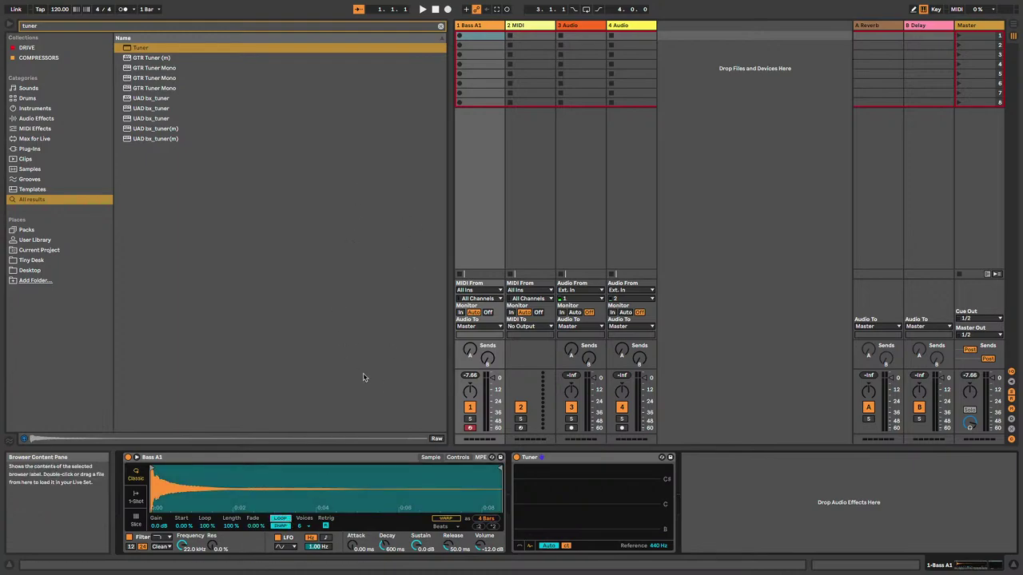
pyautogui.press('a')
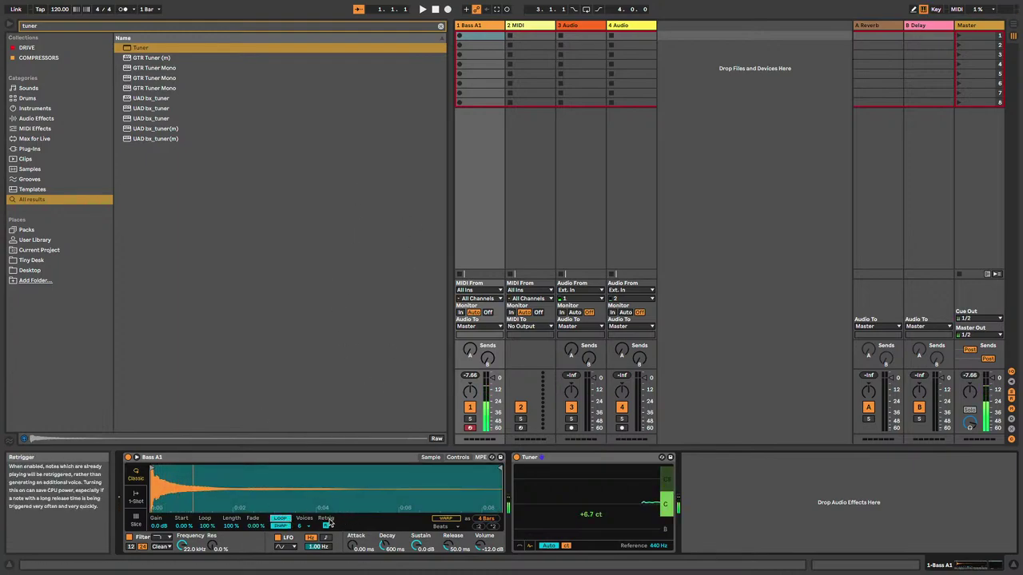
pyautogui.click(446, 519)
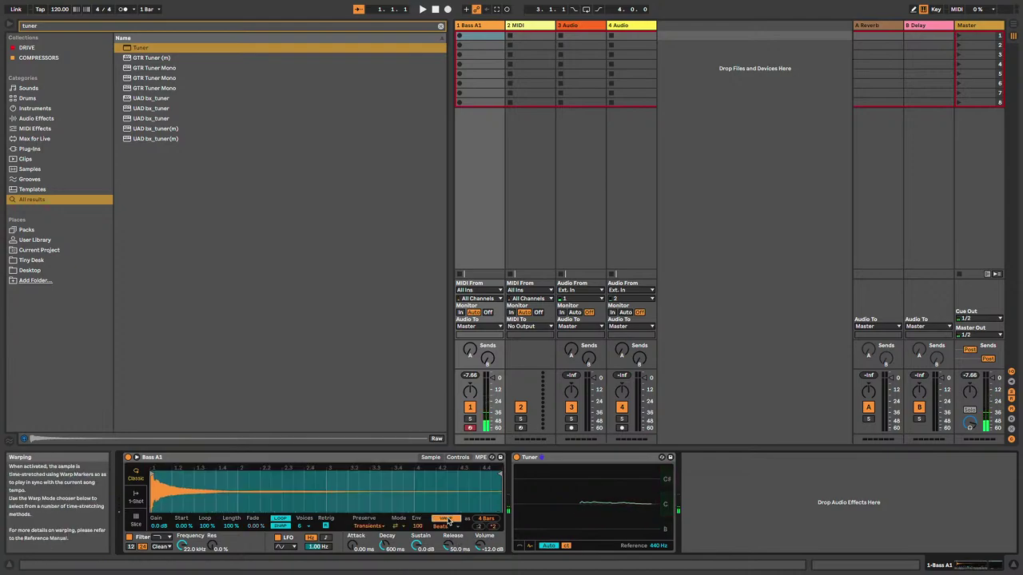
pyautogui.press('a')
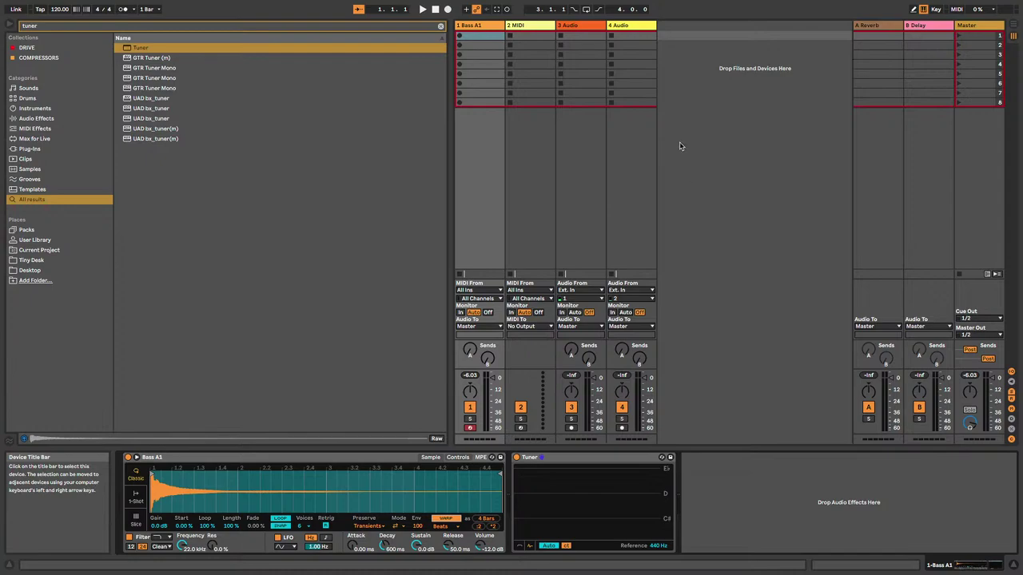
# - Set the audio output device to Loopback Audio 2 in the preferences and lower the computer keyboard's octave
pyautogui.press('super+comma')
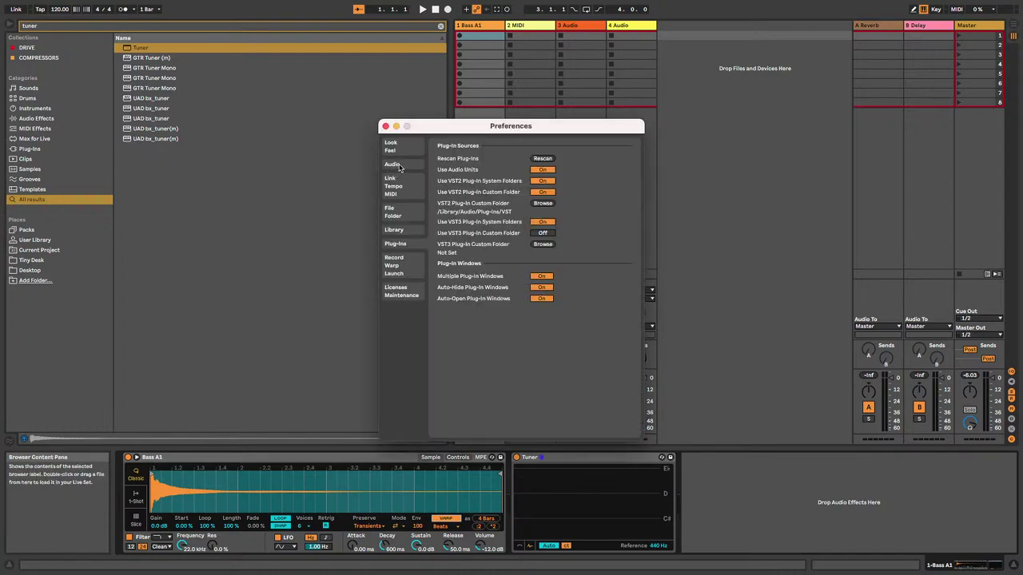
pyautogui.click(400, 166)
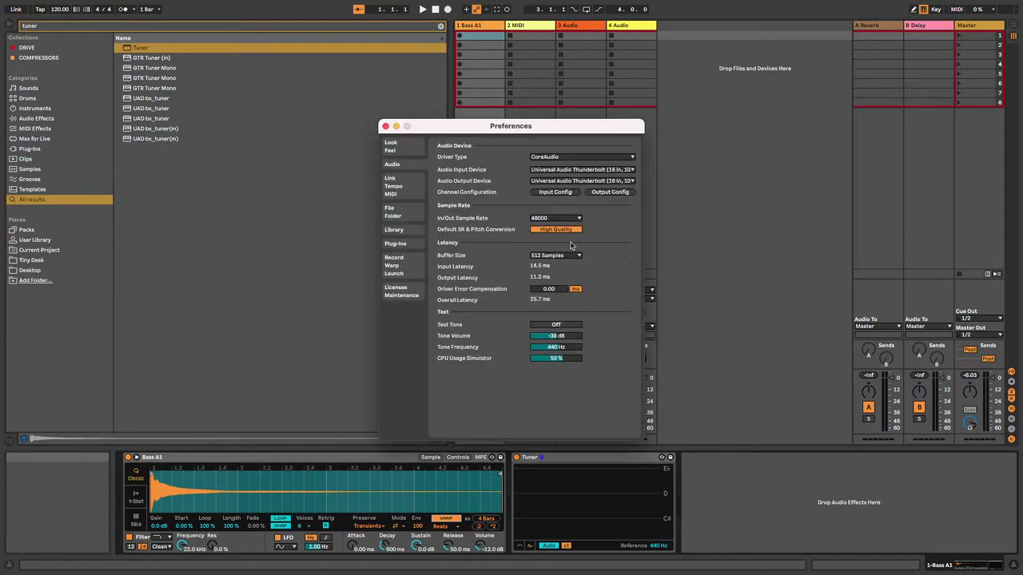
pyautogui.click(582, 181)
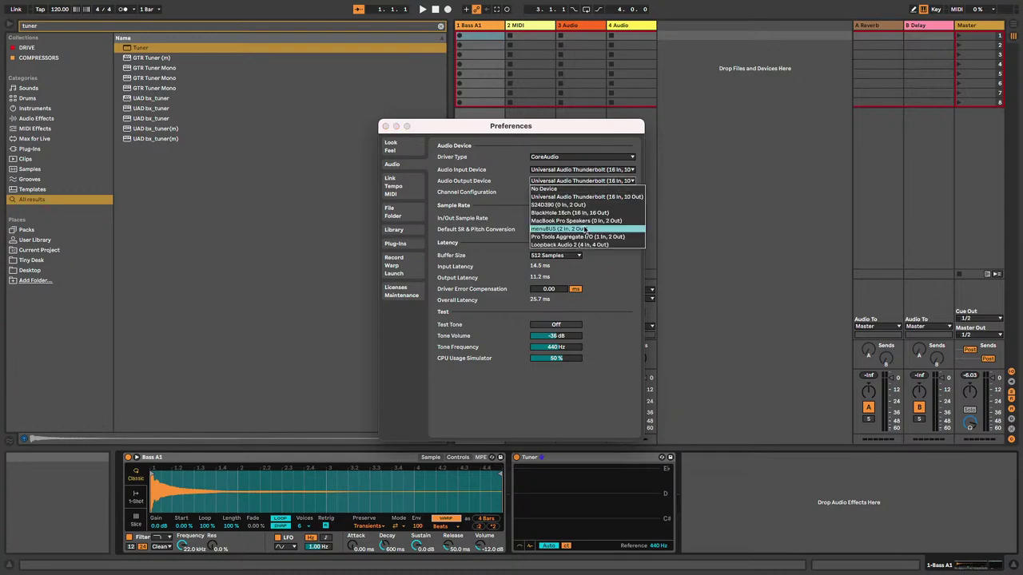
pyautogui.click(587, 244)
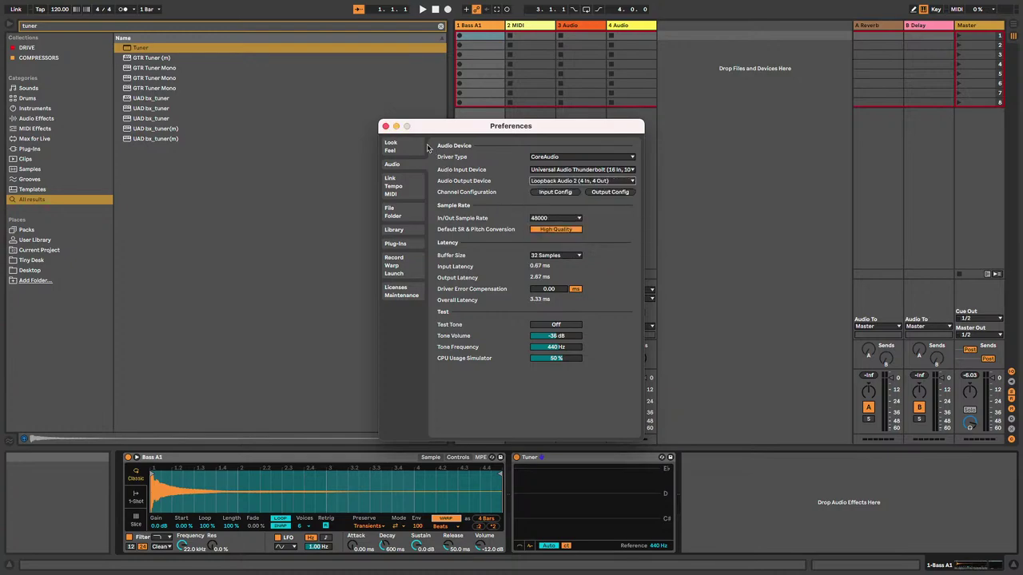
pyautogui.click(385, 126)
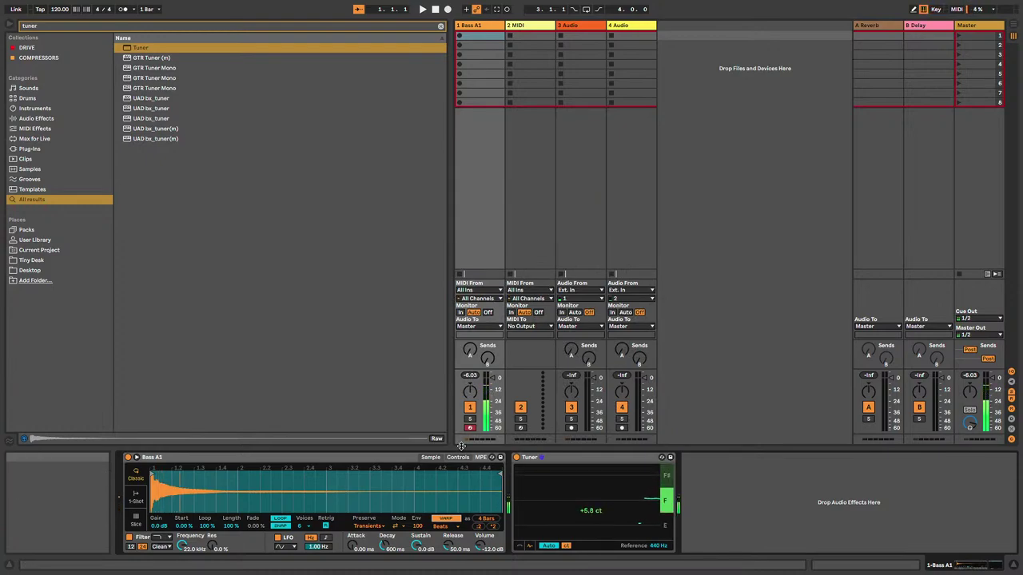
pyautogui.press('z')
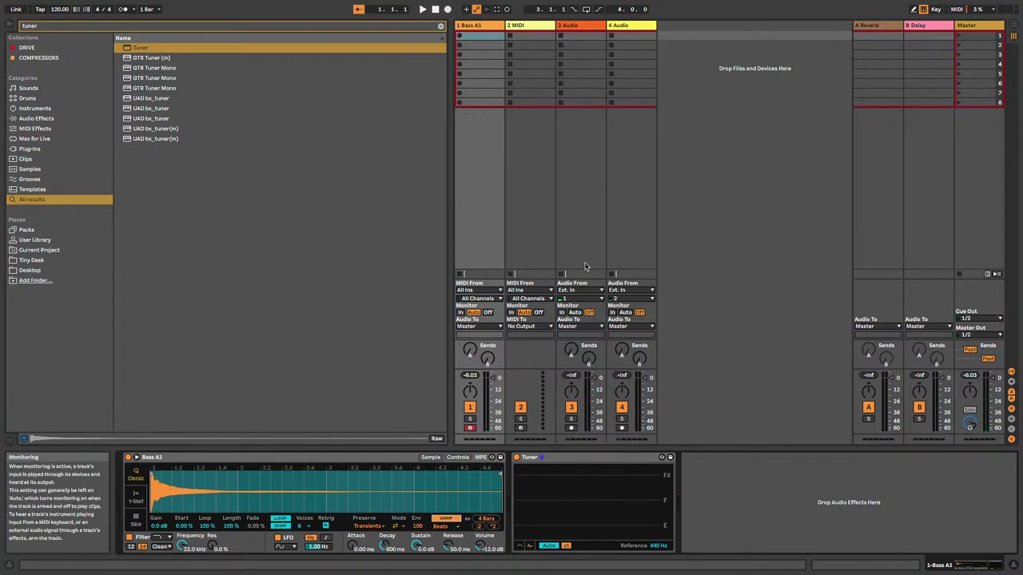
# - Keep Ext. In as the 3 Audio track's input, check the audio preferences and choose input channel 10
pyautogui.click(586, 291)
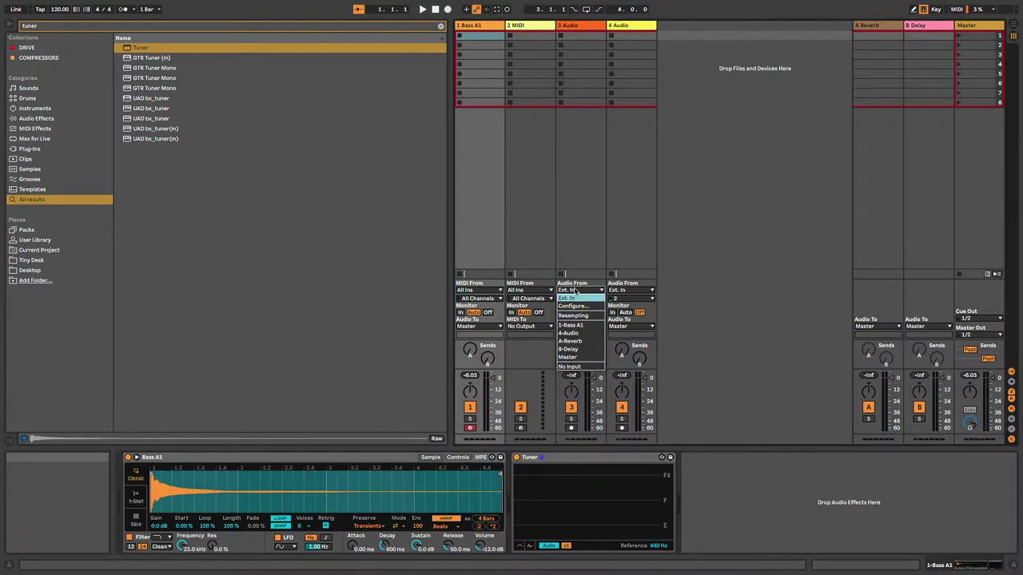
pyautogui.click(579, 298)
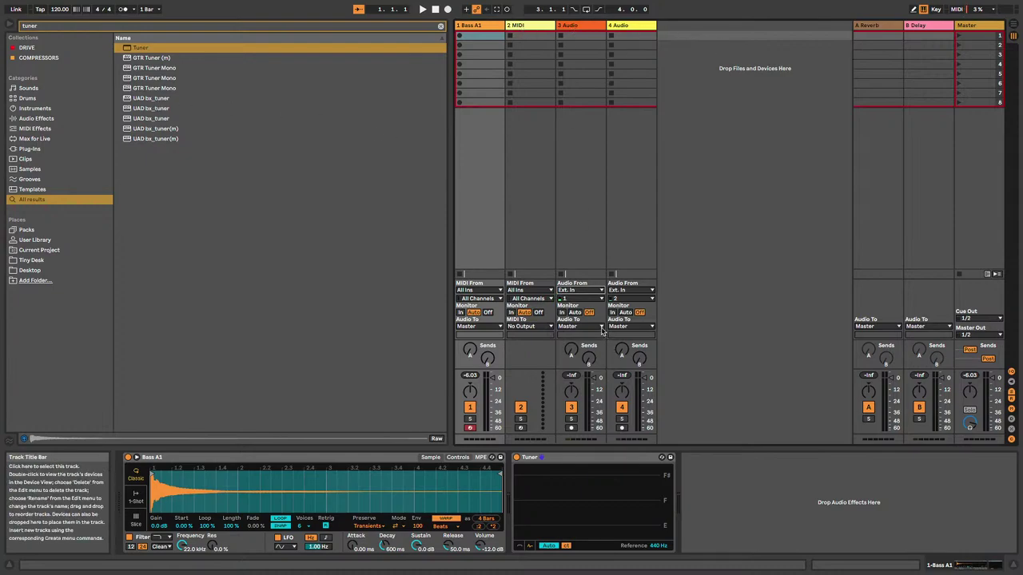
pyautogui.press('super+comma')
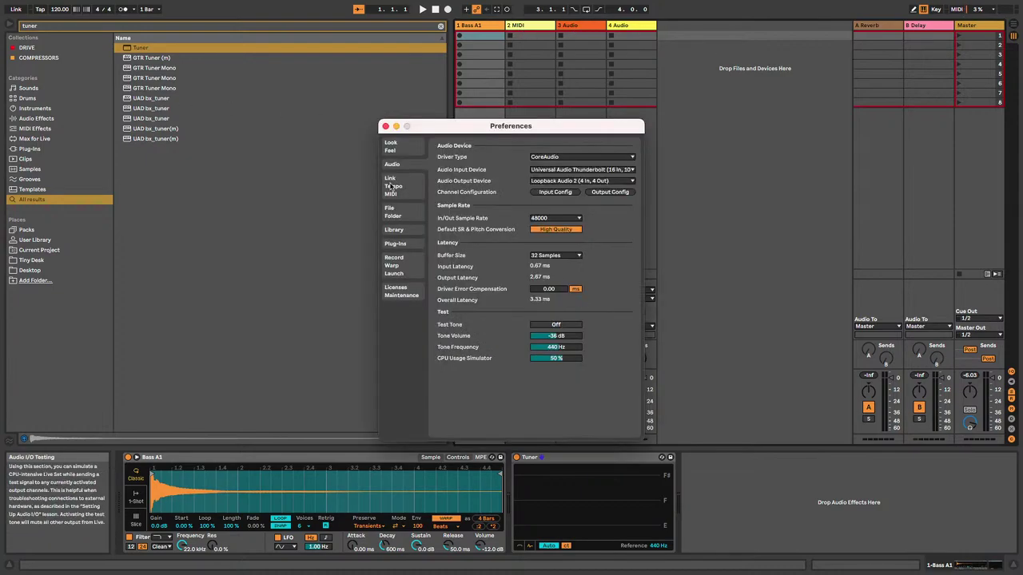
pyautogui.click(385, 127)
pyautogui.click(594, 299)
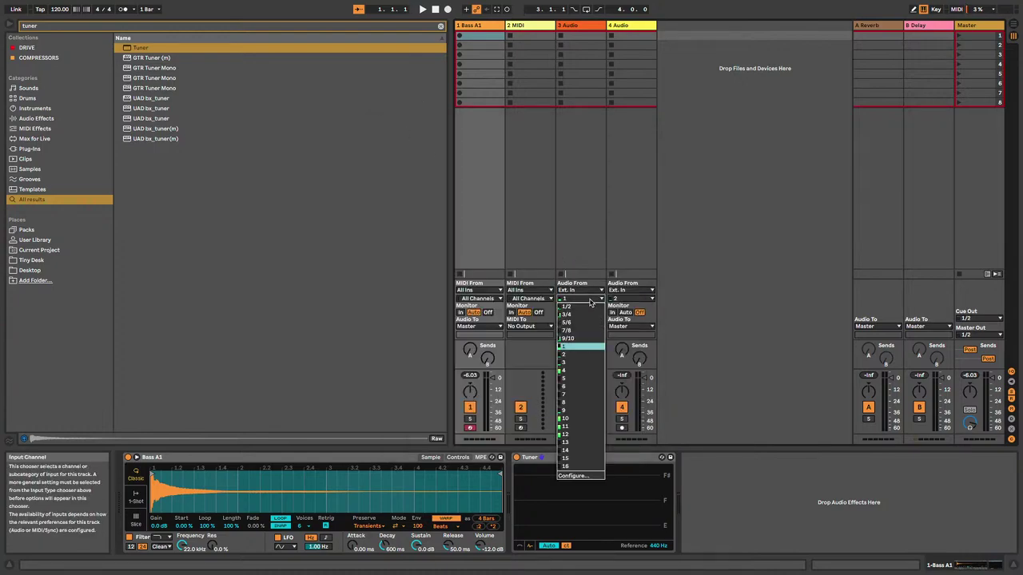
pyautogui.click(591, 418)
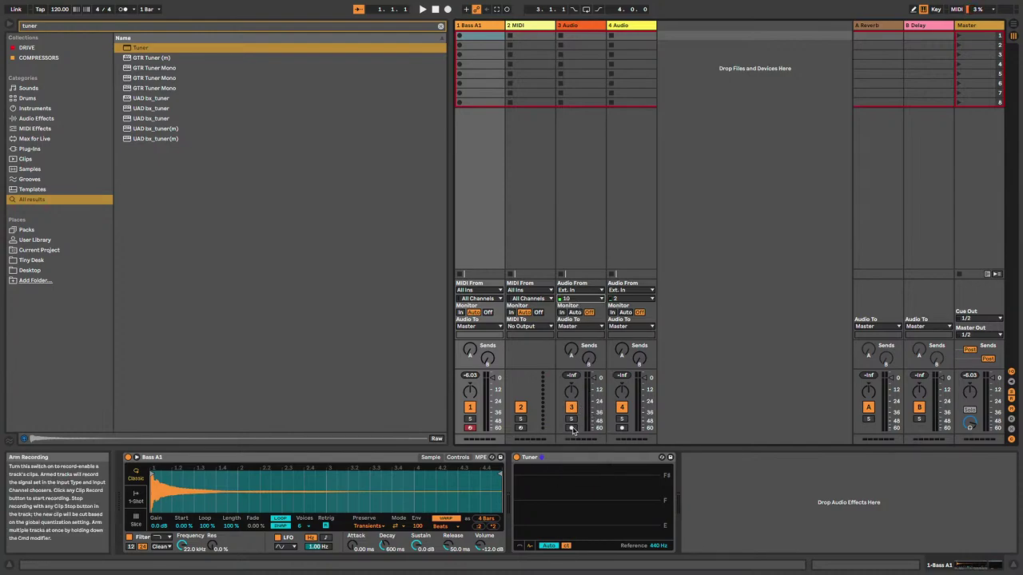
# - Arm the 3 Audio track and record a new clip into its first slot
pyautogui.click(570, 427)
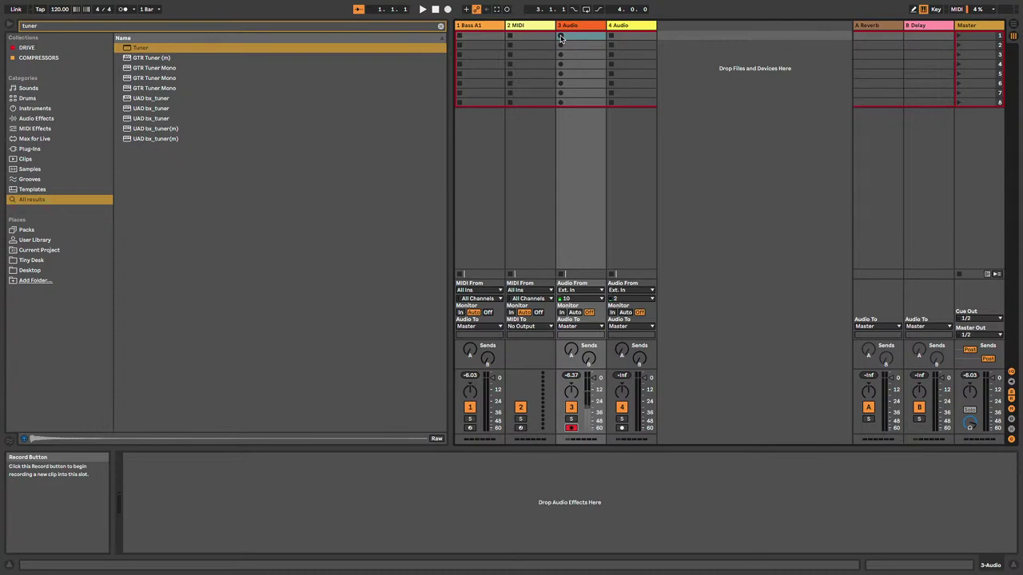
pyautogui.click(561, 38)
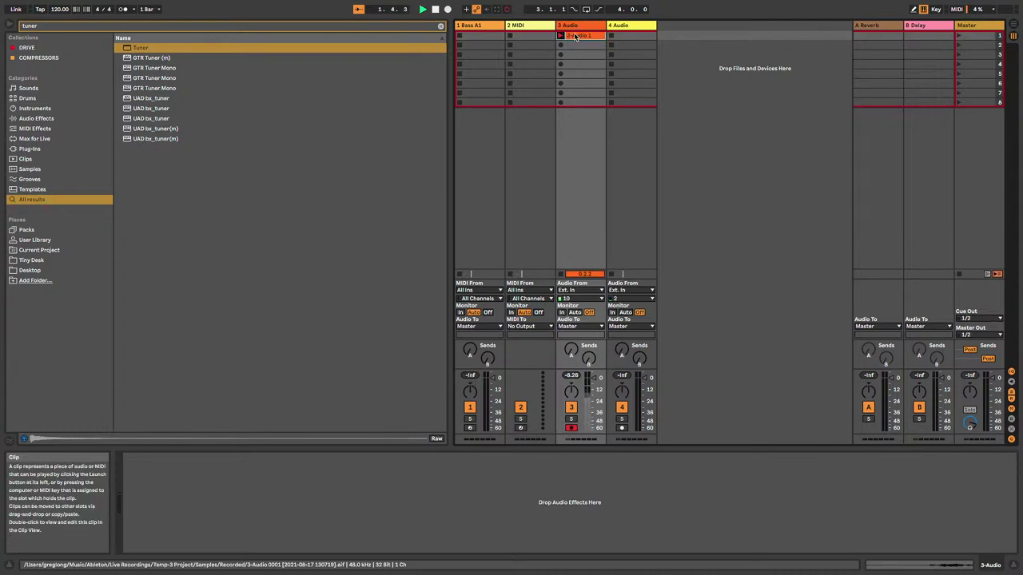
pyautogui.click(588, 46)
pyautogui.click(590, 36)
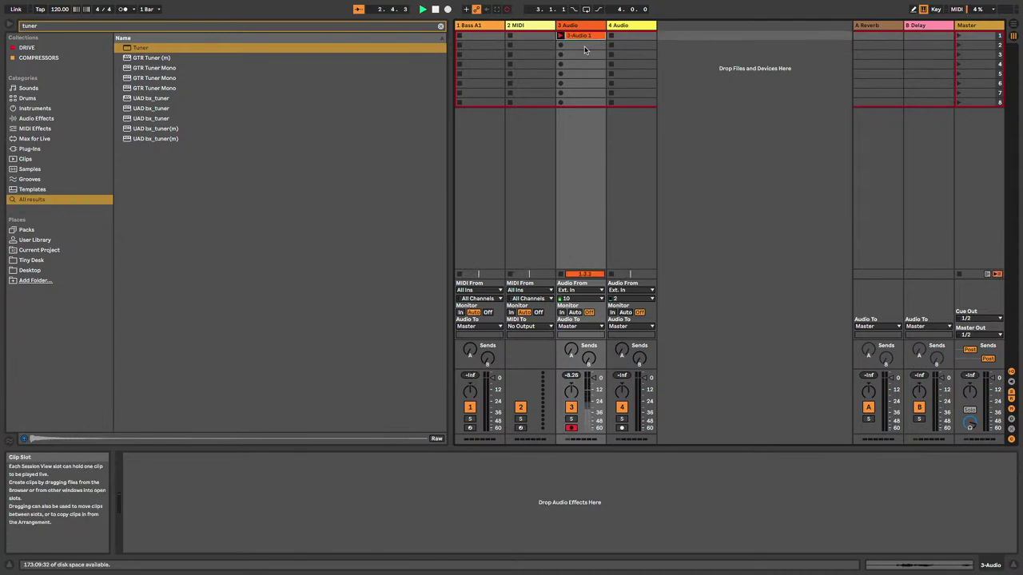
# - Load the recorded audio clip into Simpler on the second MIDI track and switch to the Arrangement View
pyautogui.moveTo(583, 40); pyautogui.dragTo(561, 454)
pyautogui.press('Tab')
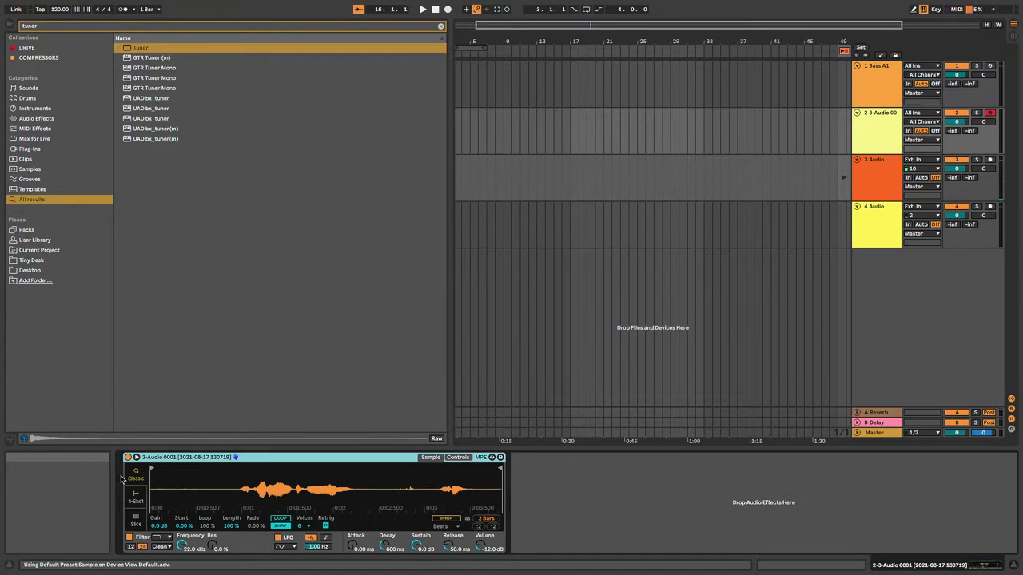
# - Move the recorded sample's start marker to the beginning of the audible waveform and play test notes in different octaves
pyautogui.moveTo(152, 469); pyautogui.dragTo(239, 472)
pyautogui.press('a')
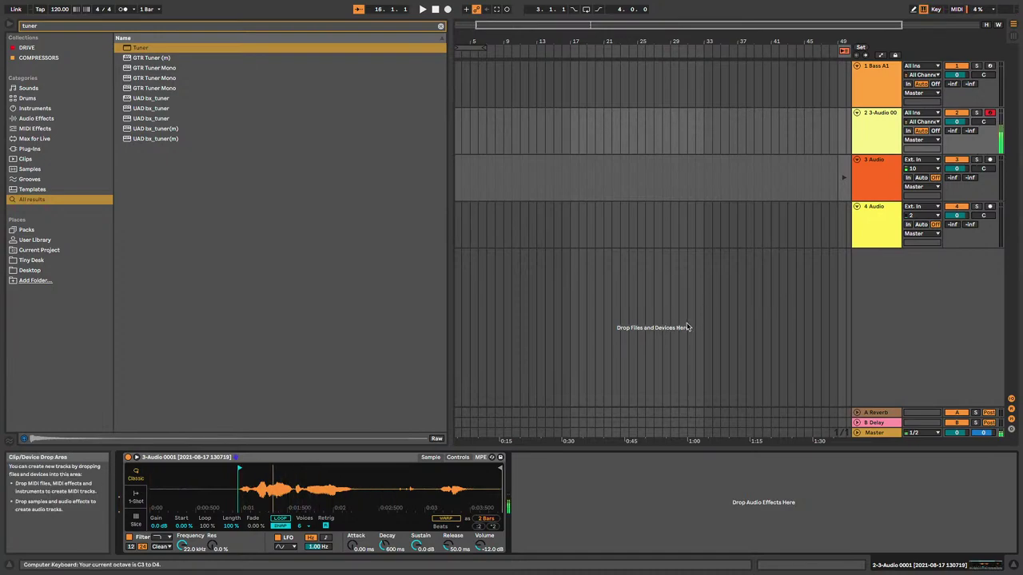
pyautogui.press('a')
pyautogui.press('x')
pyautogui.press('a')
pyautogui.press('z')
pyautogui.press('a')
pyautogui.press('z')
pyautogui.press('a')
pyautogui.press('a')
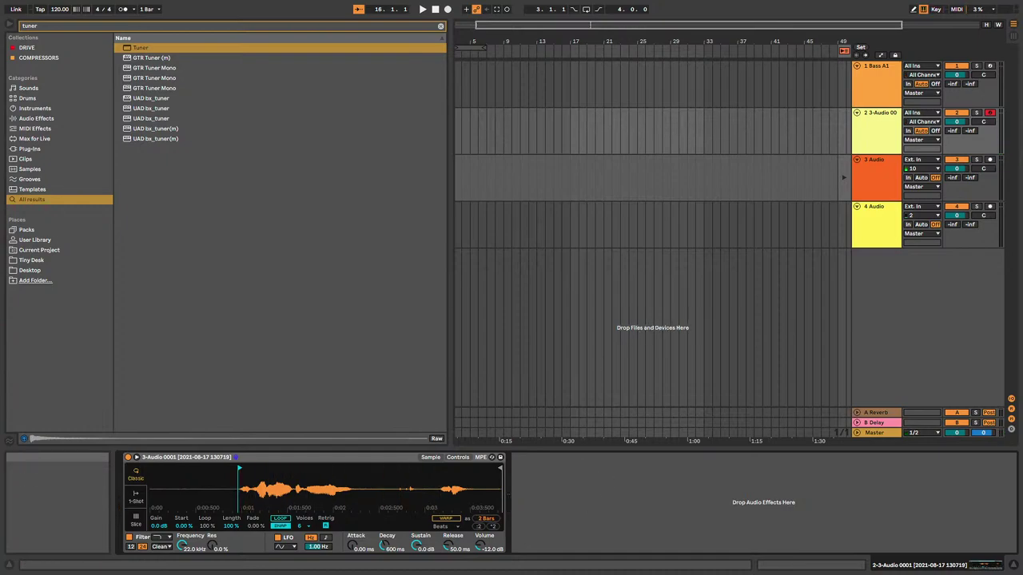
pyautogui.press('a')
pyautogui.press('a')
pyautogui.press('a')
pyautogui.press('a')
# - Turn on Warp for the recorded sample and set its warp mode to Complex Pro
pyautogui.click(448, 520)
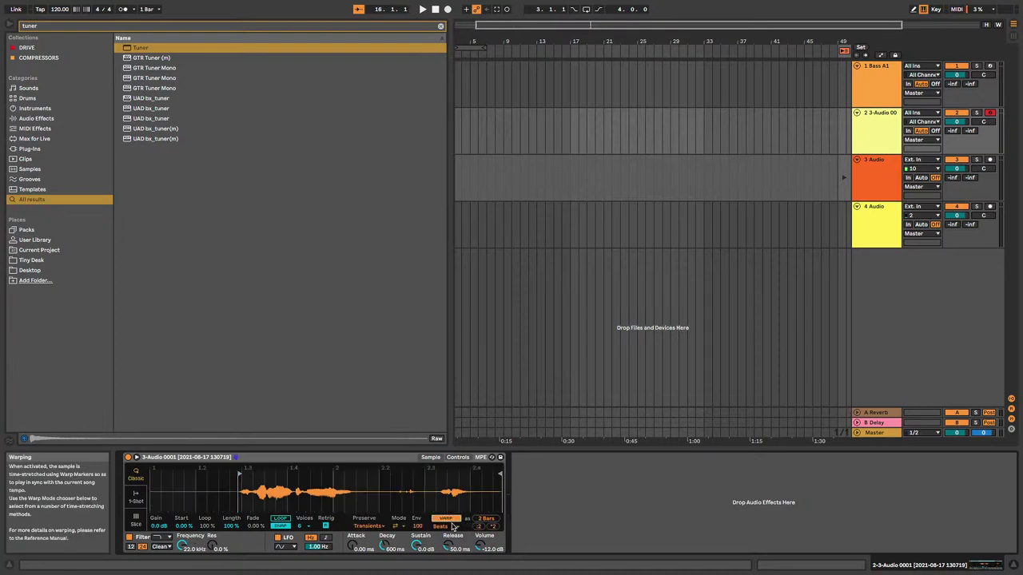
pyautogui.click(450, 526)
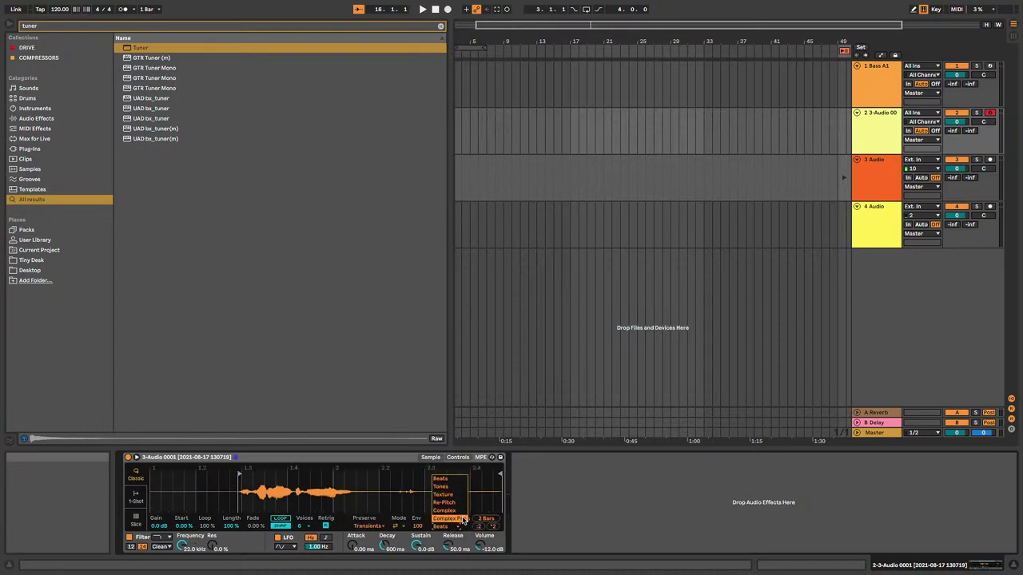
pyautogui.click(462, 520)
# - Play the warped recording in different octaves to hear how Complex Pro handles its pitch and timing
pyautogui.press('a')
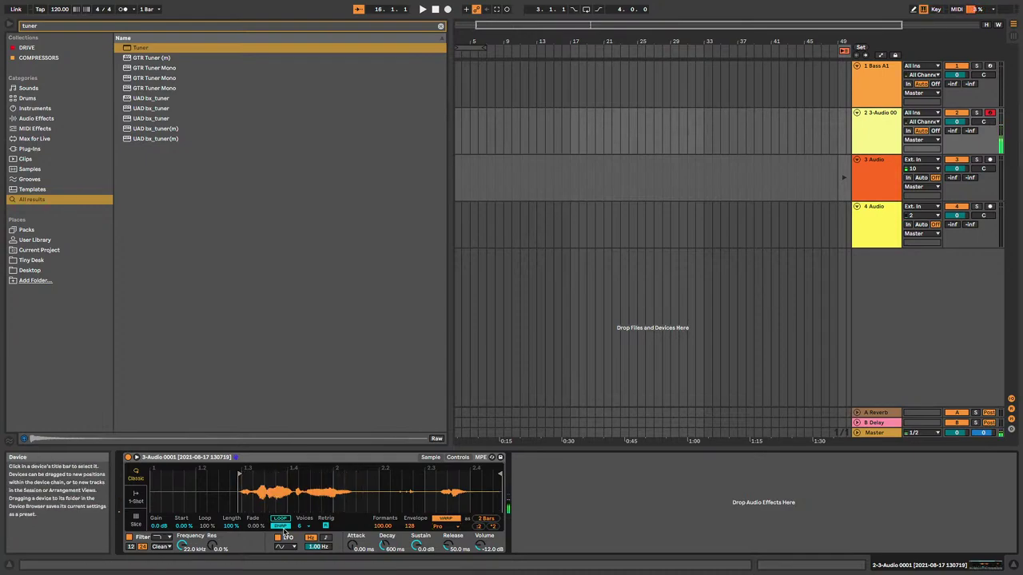
pyautogui.press('a')
pyautogui.press('a')
pyautogui.press('a')
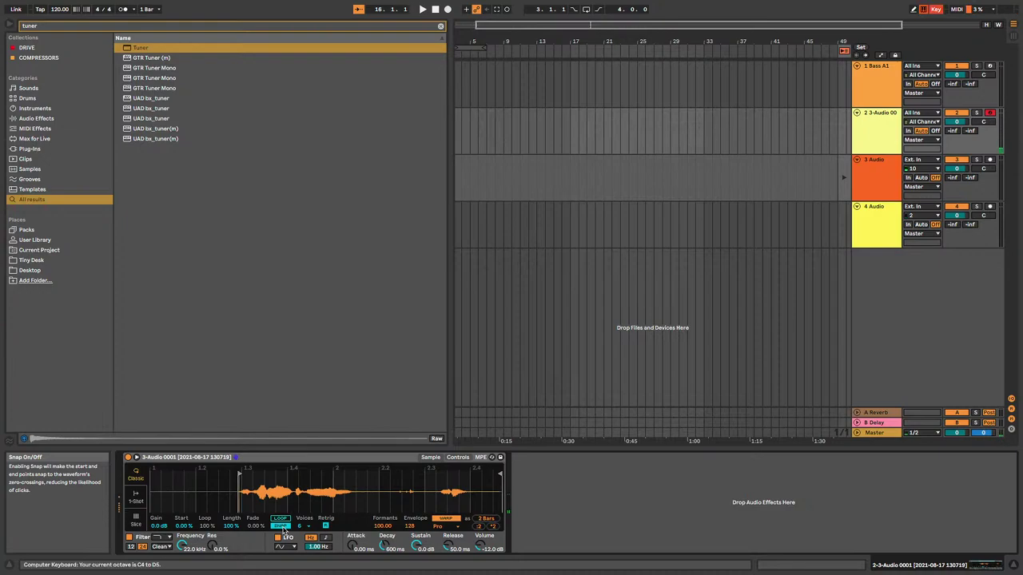
pyautogui.press('a')
pyautogui.press('a')
pyautogui.press('a')
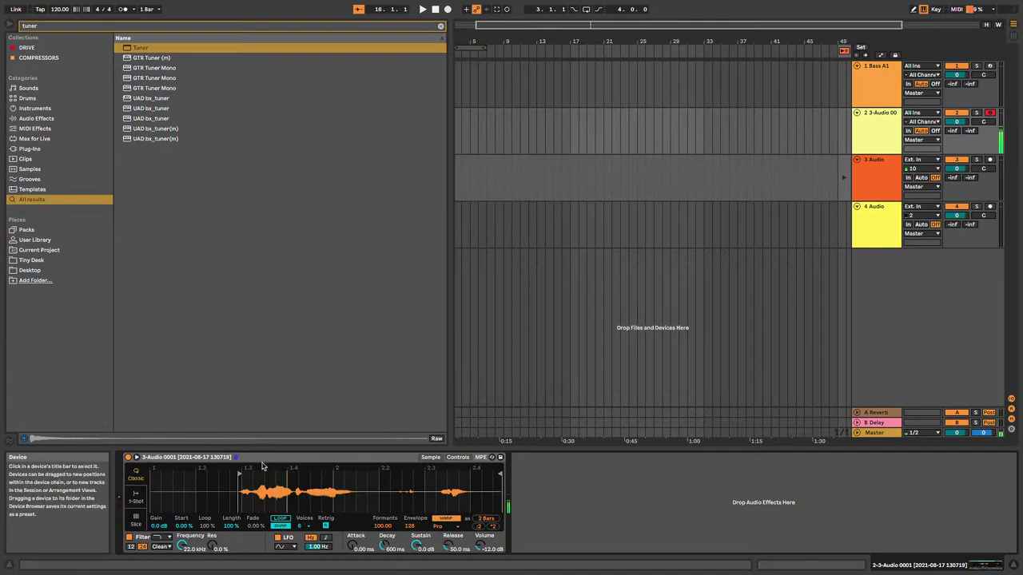
pyautogui.press('z')
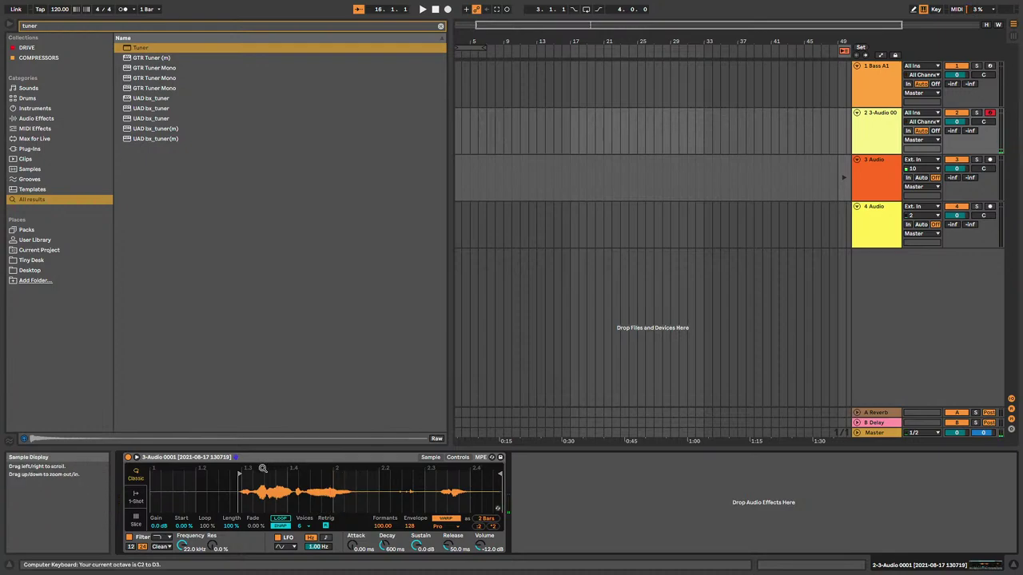
# - Lower the computer MIDI keyboard by two octaves and play a test note with the warped recording
pyautogui.press('z')
pyautogui.press('z')
pyautogui.press('a')
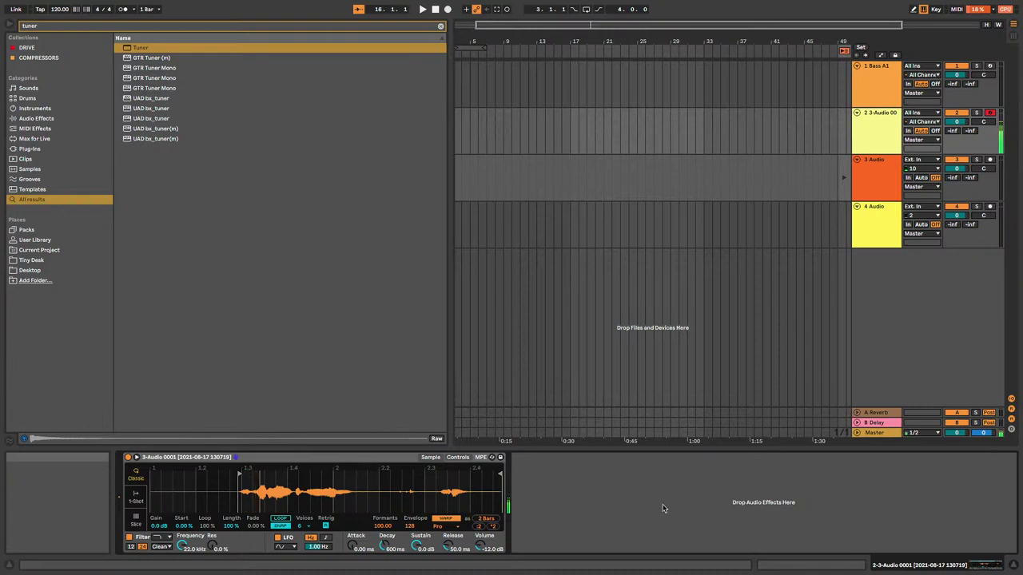
pyautogui.press('space')
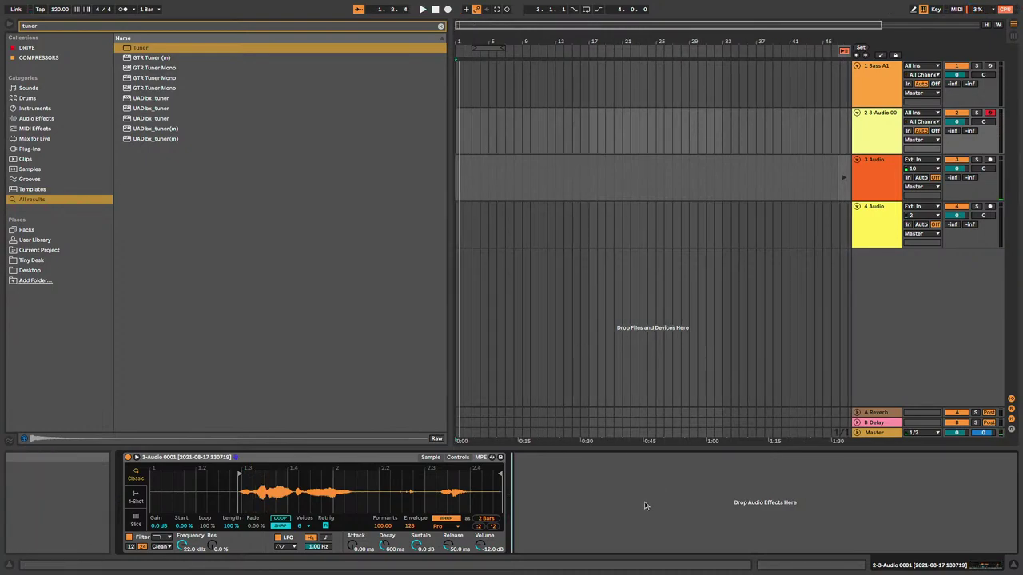
# - Set the audio buffer size to 128 samples in the preferences
pyautogui.press('super+comma')
pyautogui.click(555, 255)
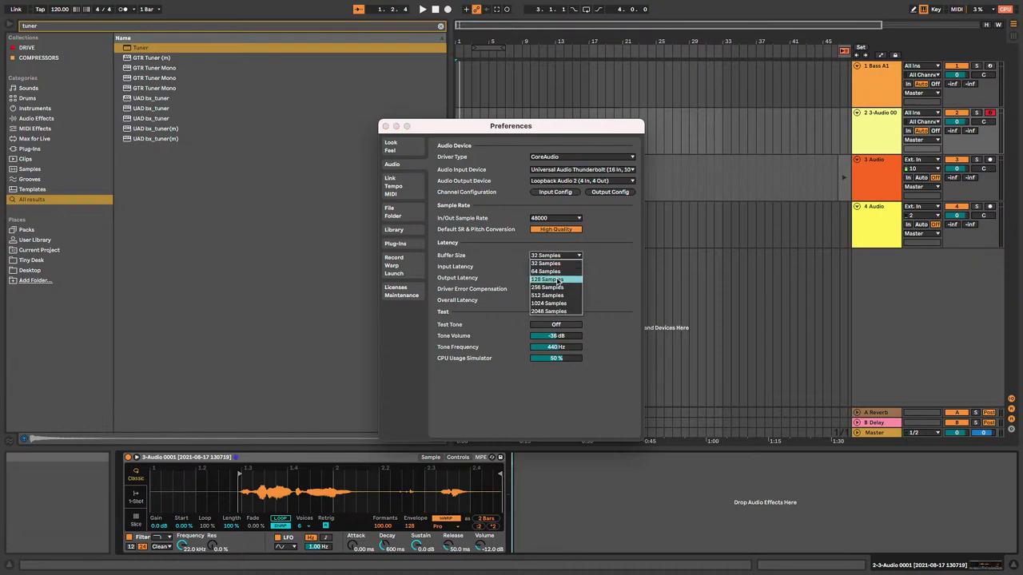
pyautogui.click(557, 280)
pyautogui.click(385, 126)
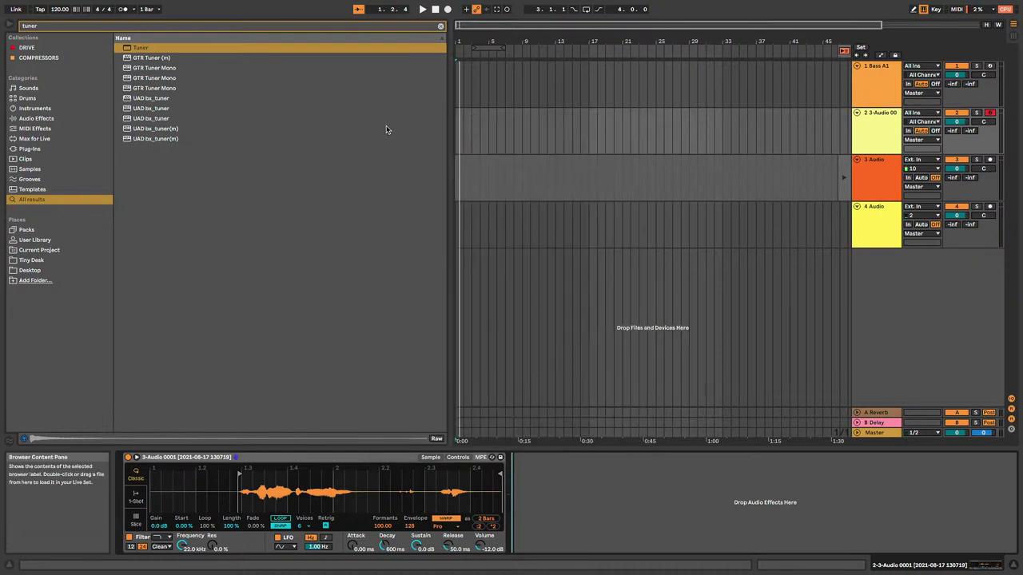
# - Play the warped recording from the C1 octave up to the C4 octave to compare pitch and timing
pyautogui.press('z')
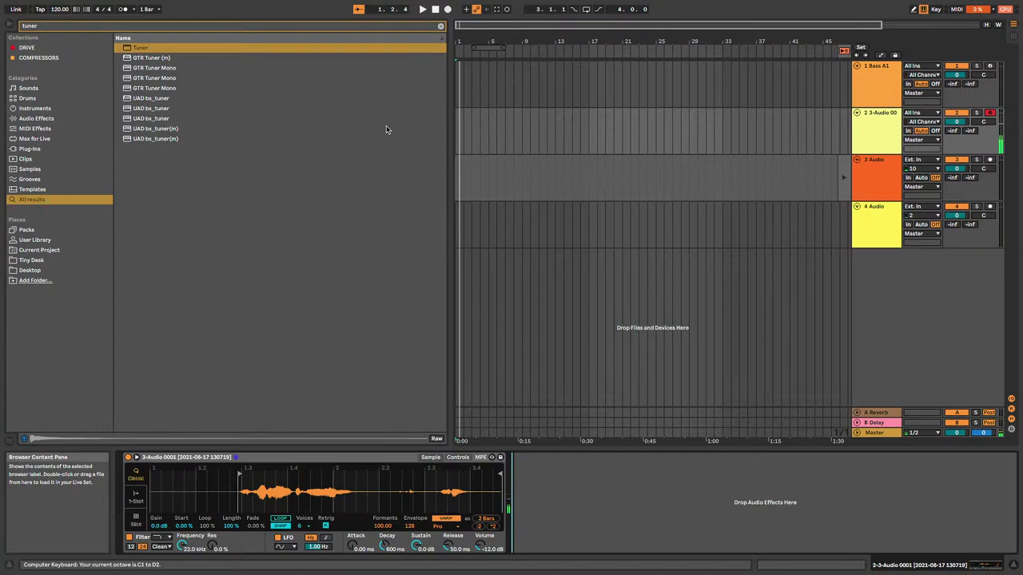
pyautogui.press('x')
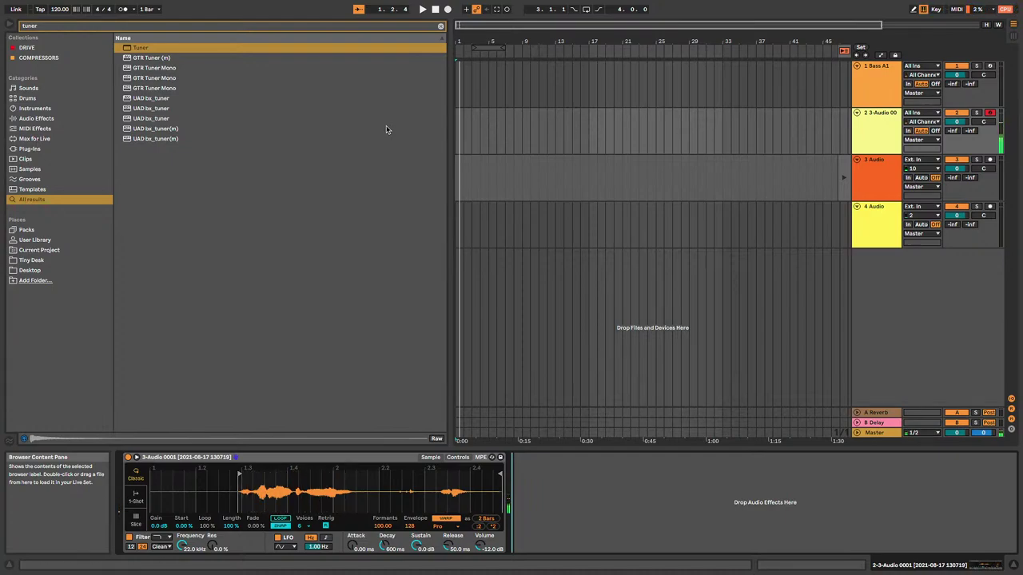
pyautogui.press('x')
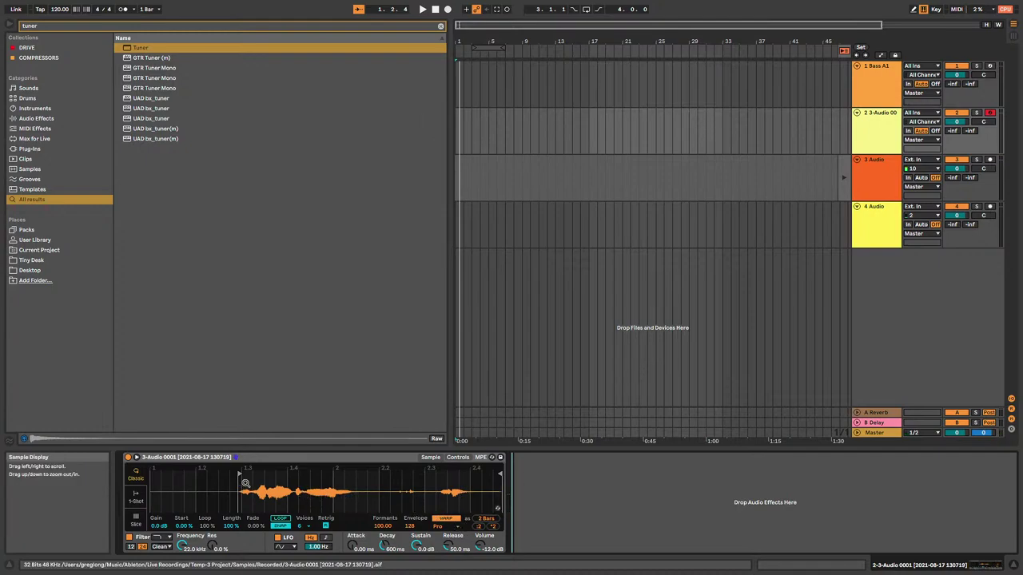
pyautogui.press('x')
pyautogui.press('a')
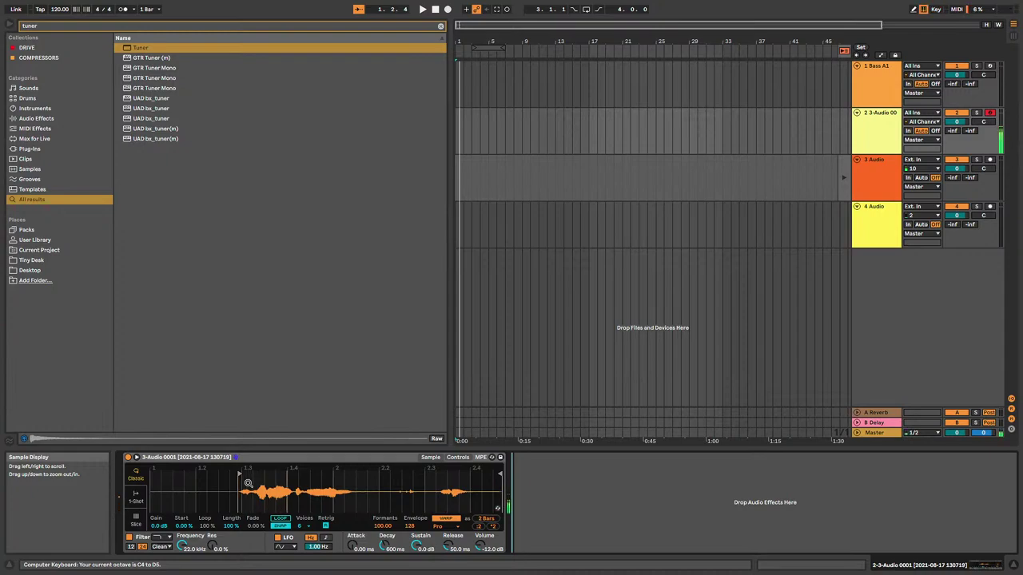
pyautogui.press('a')
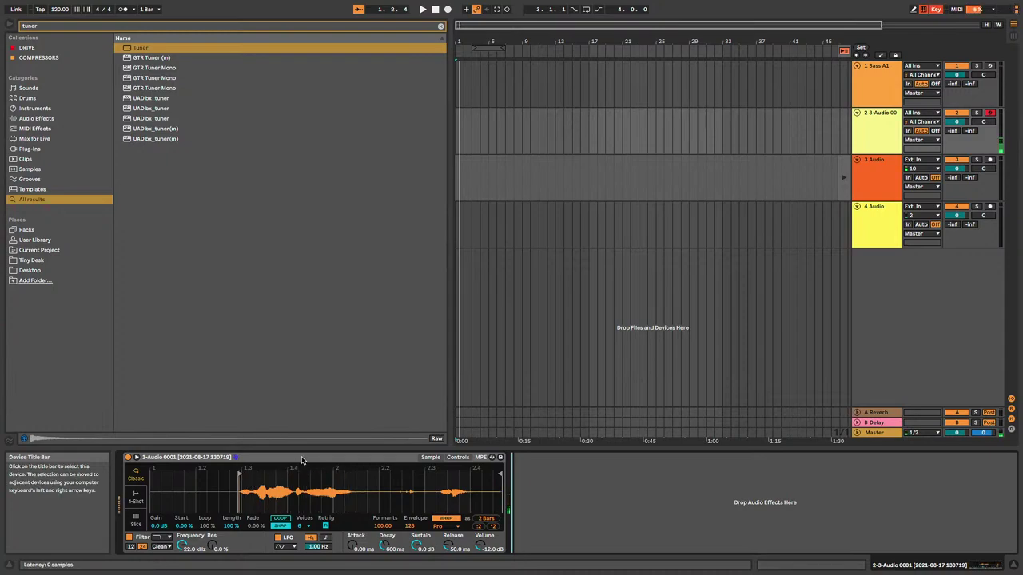
pyautogui.press('a')
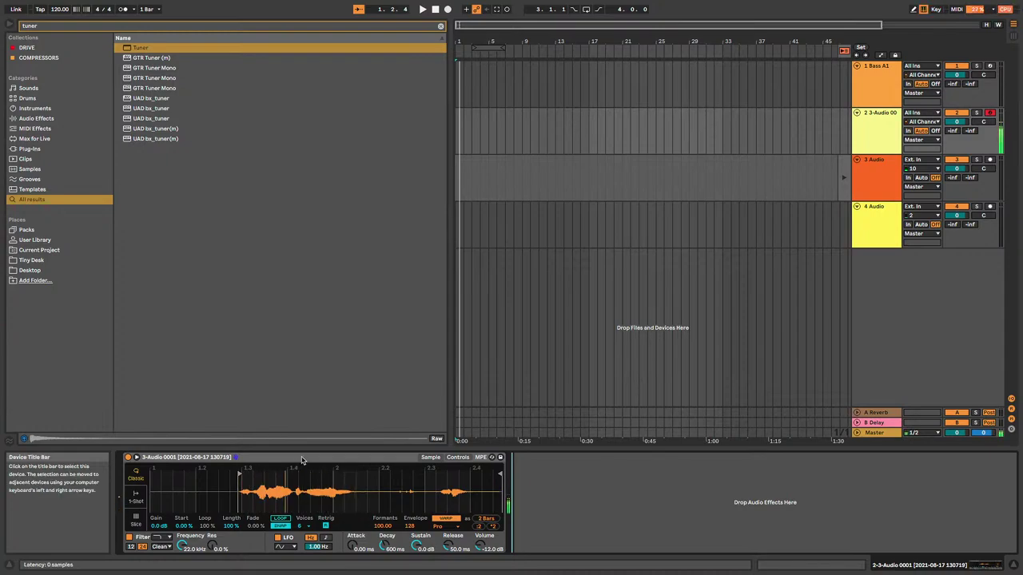
pyautogui.press('a')
# - Compare the recording with Warp off and on, cut its end marker back to just after the main waveform, and play test notes
pyautogui.click(446, 519)
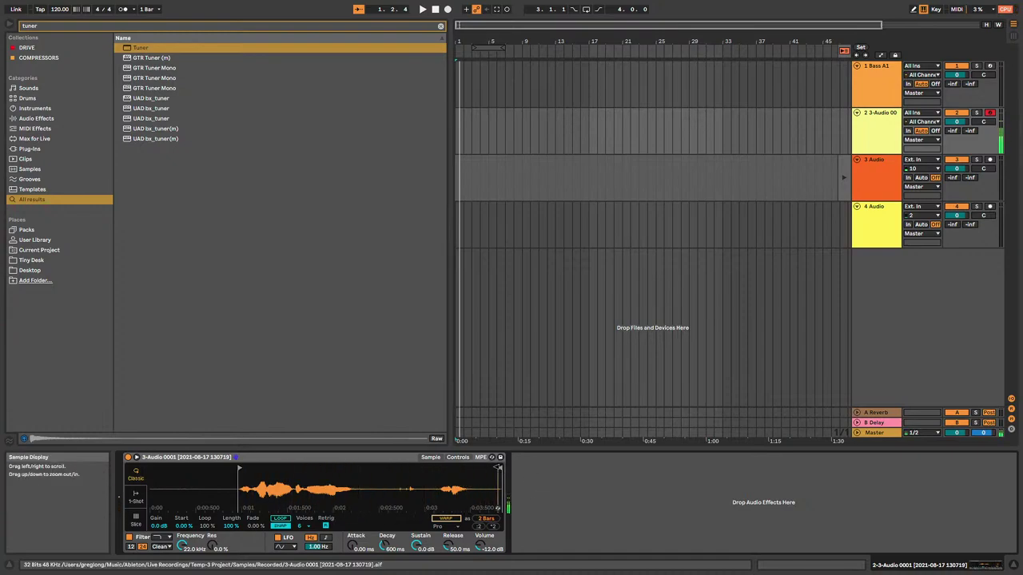
pyautogui.click(449, 519)
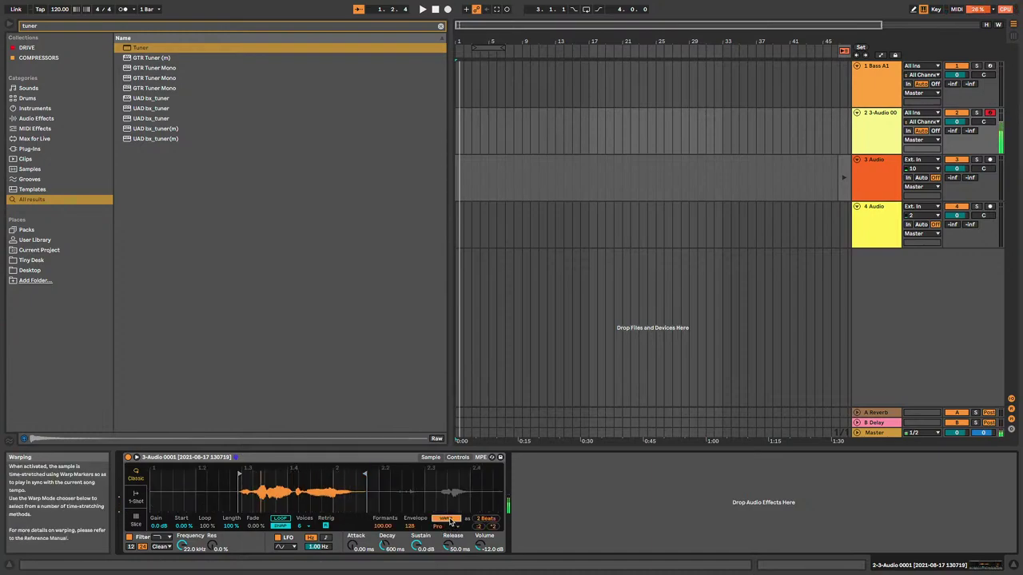
pyautogui.press('z')
pyautogui.press('a')
pyautogui.press('a')
pyautogui.press('d')
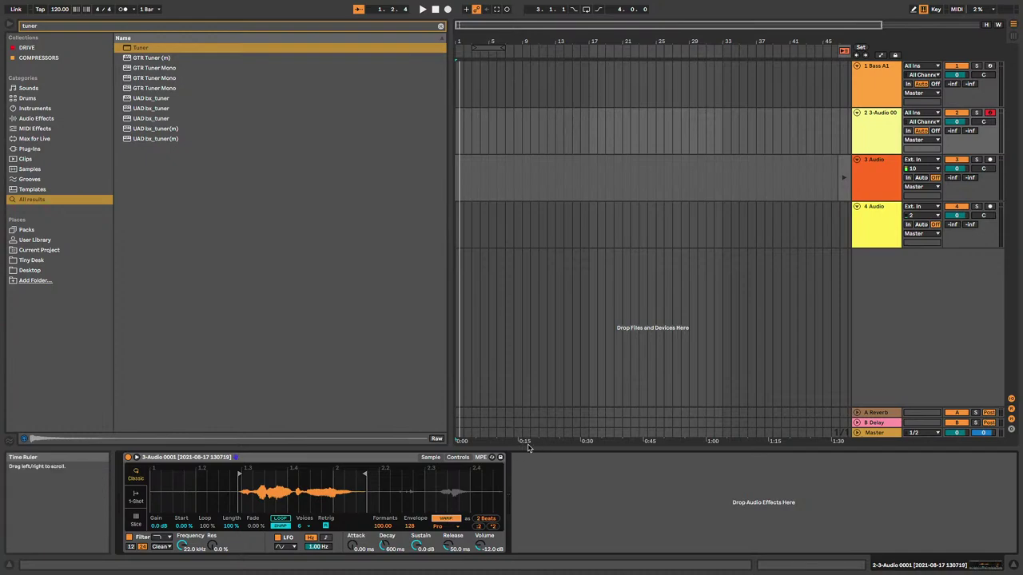
# - Try lower Formants values on the recorded sample in the second track and return Formants to 100
pyautogui.click(519, 305)
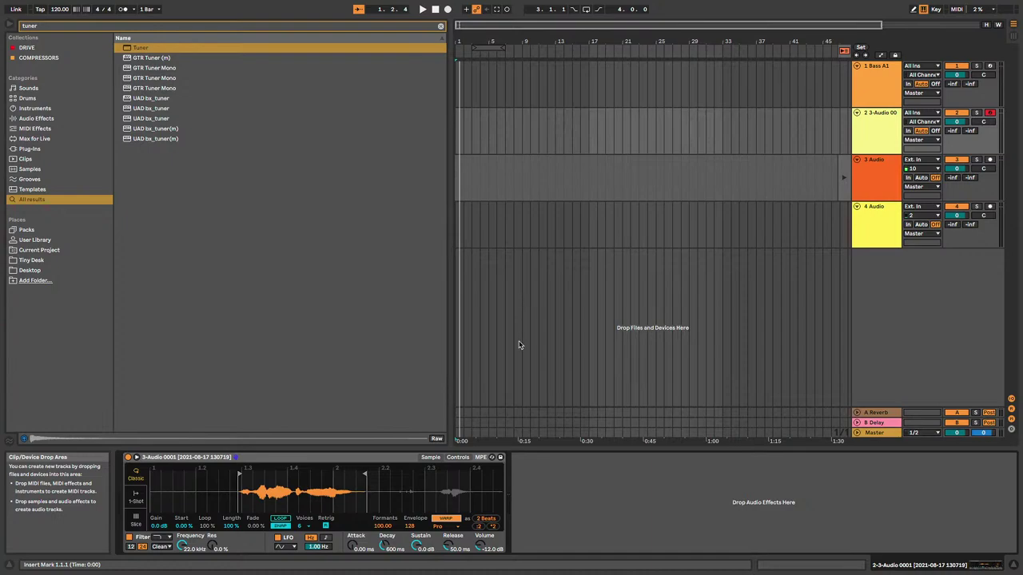
pyautogui.click(890, 133)
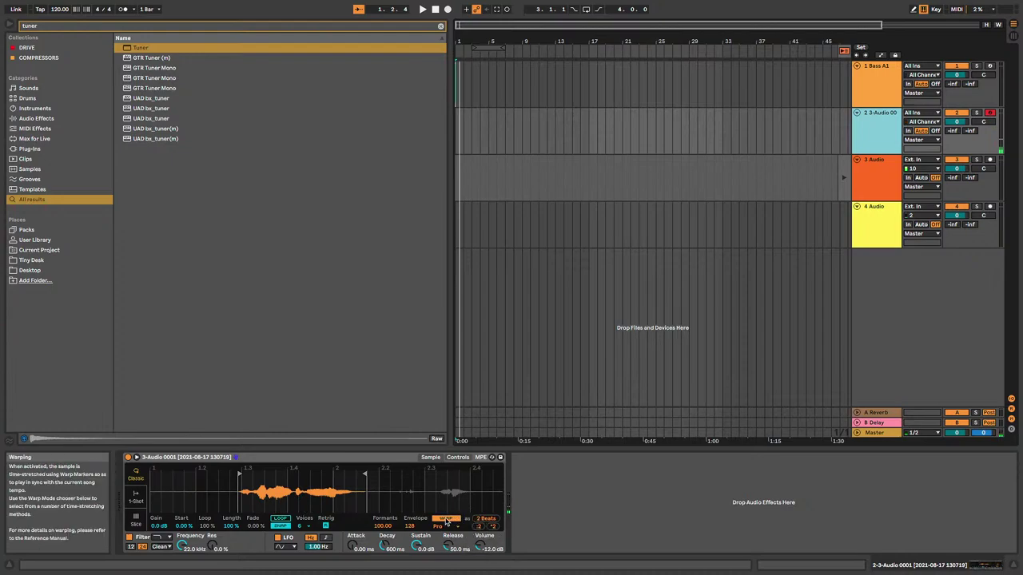
pyautogui.moveTo(383, 531)
pyautogui.mouseDown()
pyautogui.moveTo(383, 572)
pyautogui.moveTo(383, 531)
pyautogui.mouseUp()
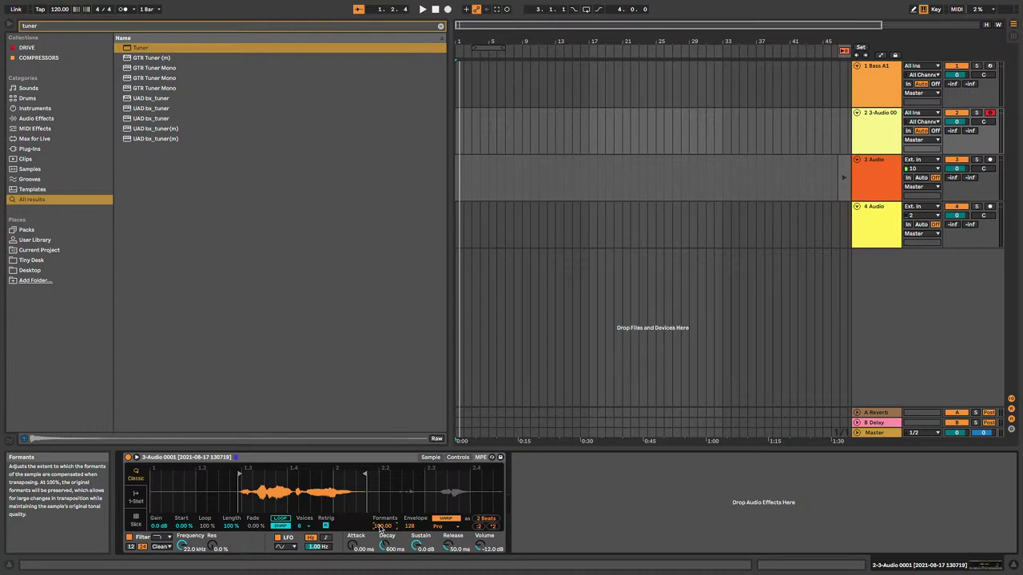
pyautogui.moveTo(382, 530); pyautogui.dragTo(382, 555)
pyautogui.moveTo(381, 528); pyautogui.dragTo(380, 574)
pyautogui.moveTo(381, 528); pyautogui.dragTo(380, 482)
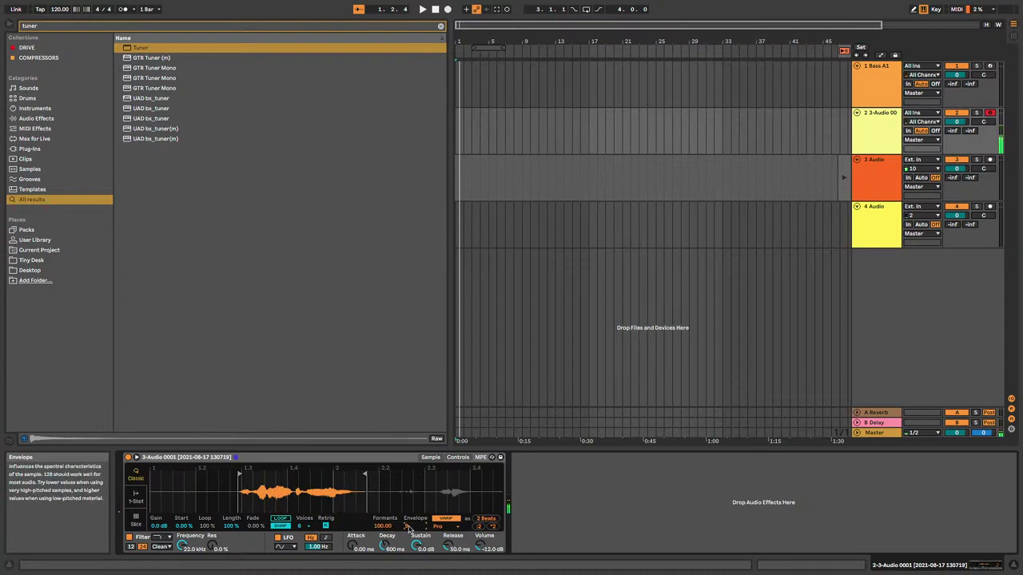
# - Turn off Warp for the bass sample on the first track and hide the browser
pyautogui.click(878, 99)
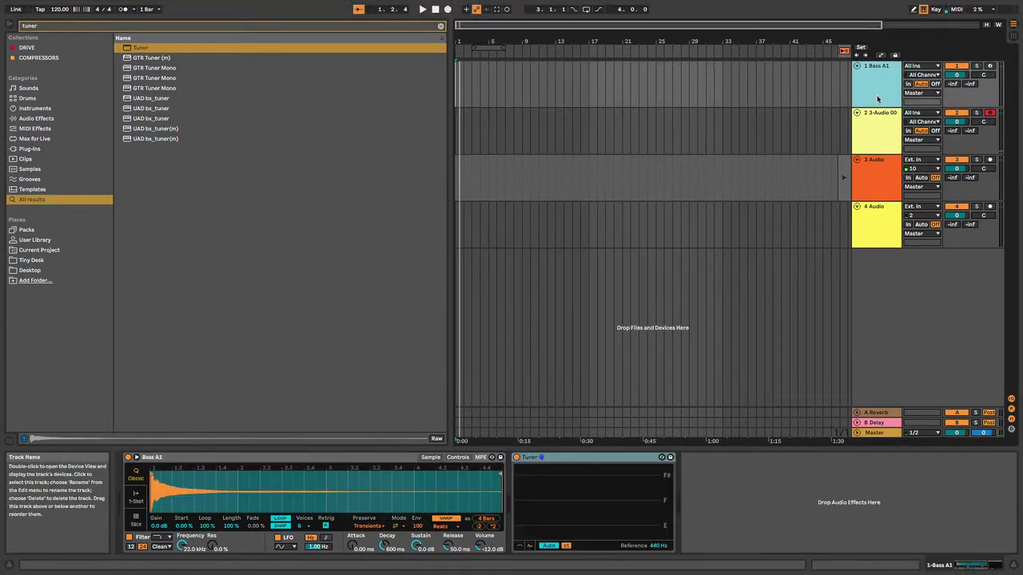
pyautogui.click(446, 520)
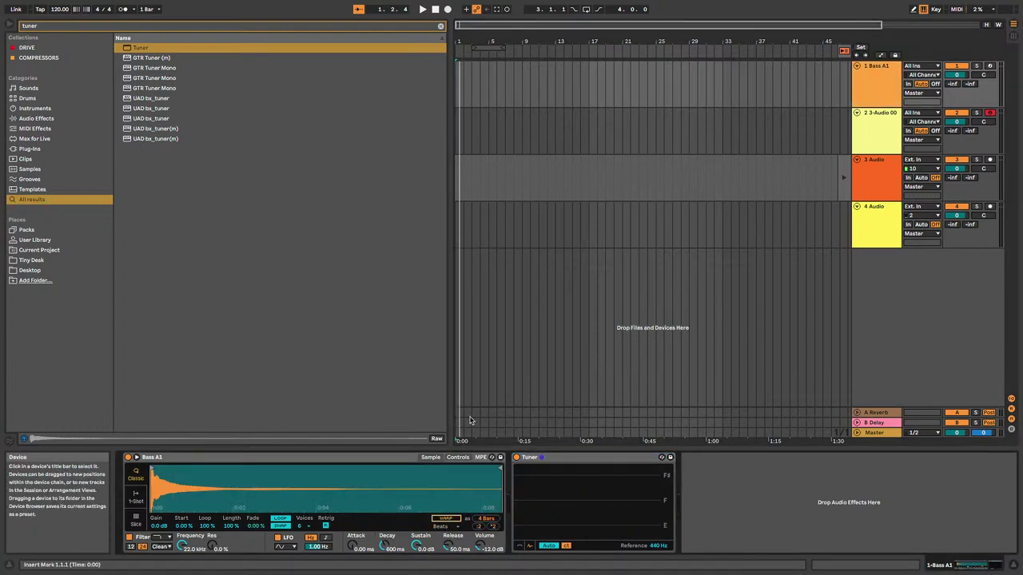
pyautogui.click(10, 26)
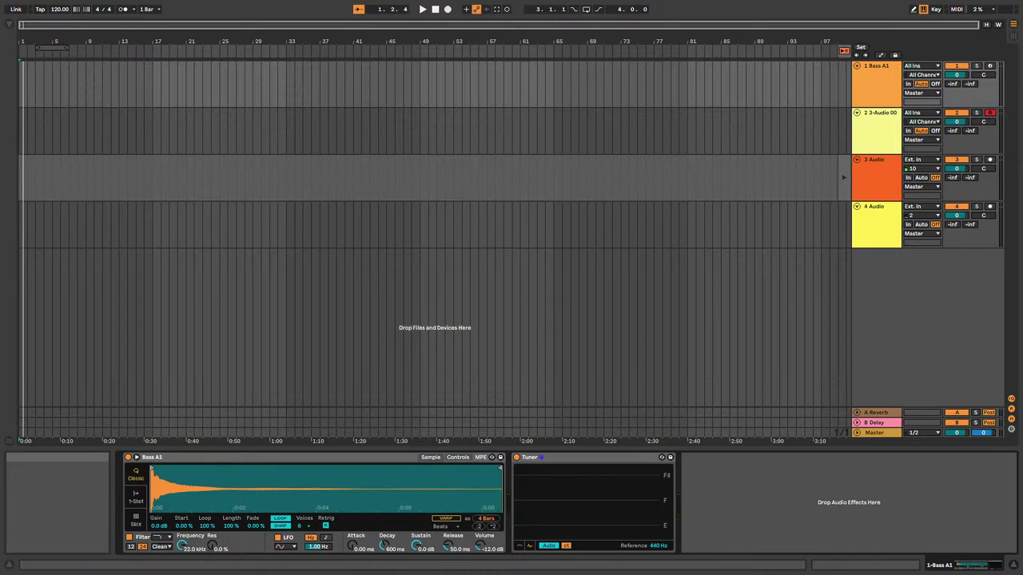
pyautogui.click(292, 460)
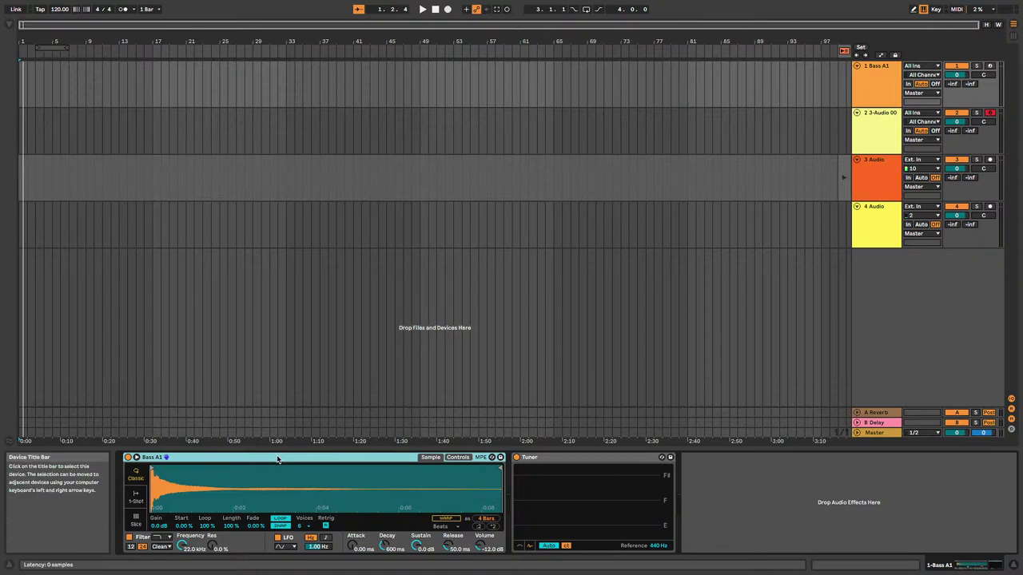
# - Arm the Bass A1 track and set the amp envelope's Attack to 1.46 s while playing test notes
pyautogui.click(989, 66)
pyautogui.press('a')
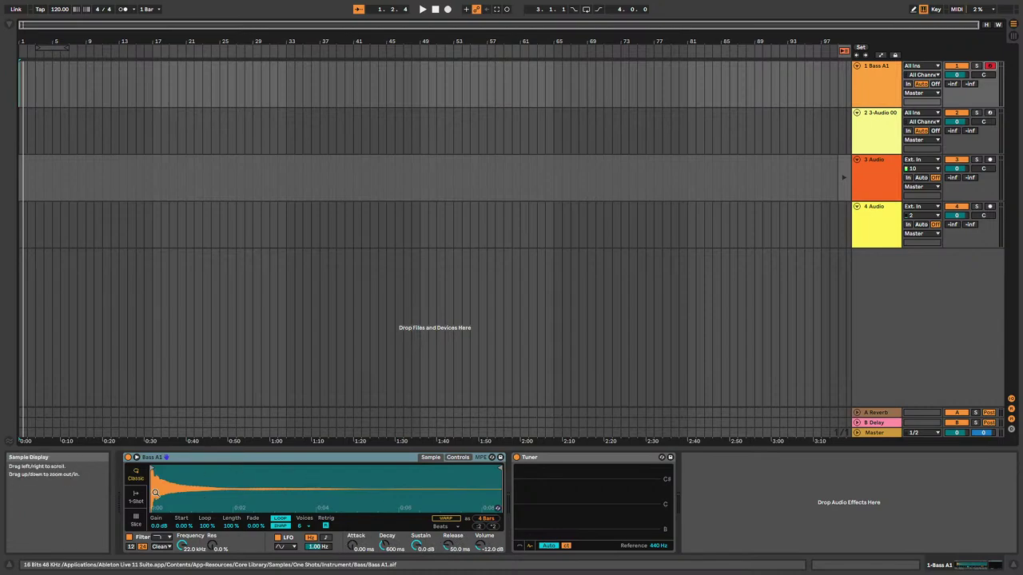
pyautogui.press('a')
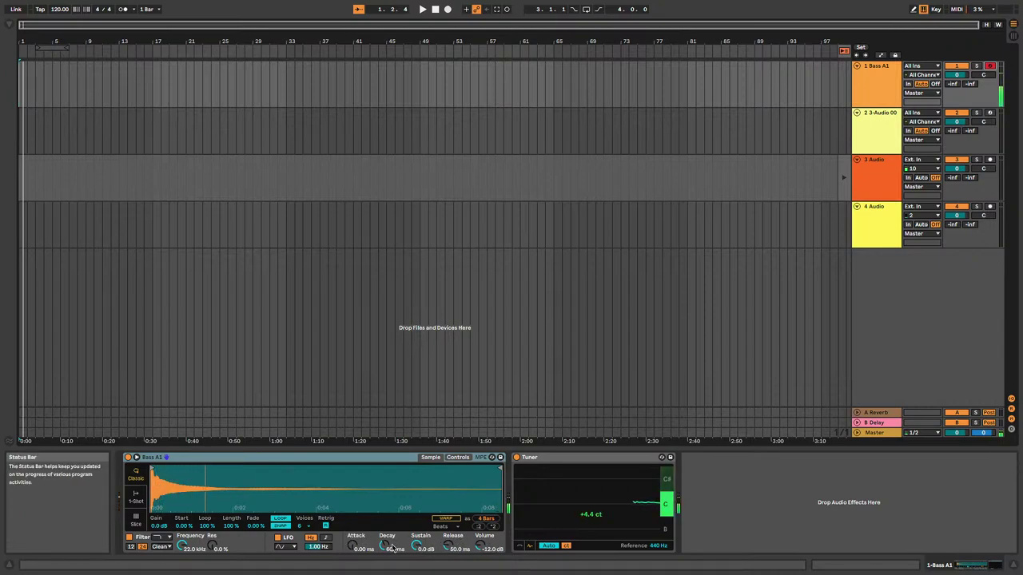
pyautogui.moveTo(352, 545); pyautogui.dragTo(353, 531)
pyautogui.press('a')
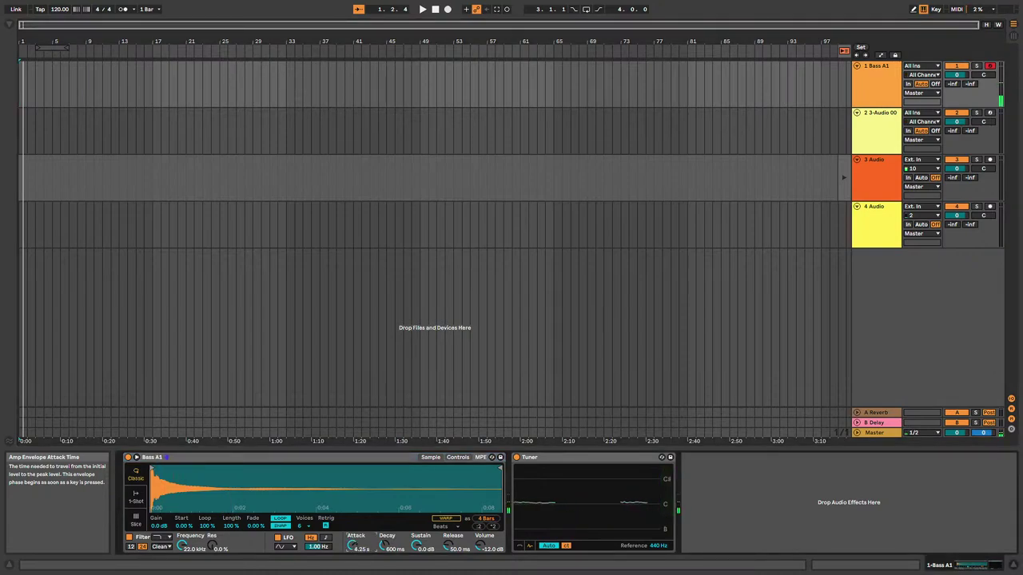
pyautogui.press('a')
# - Shape the bass sample's looped region with Loop on, Length at 53.9%, Loop at 52.3% and Fade at 63.3%
pyautogui.click(280, 518)
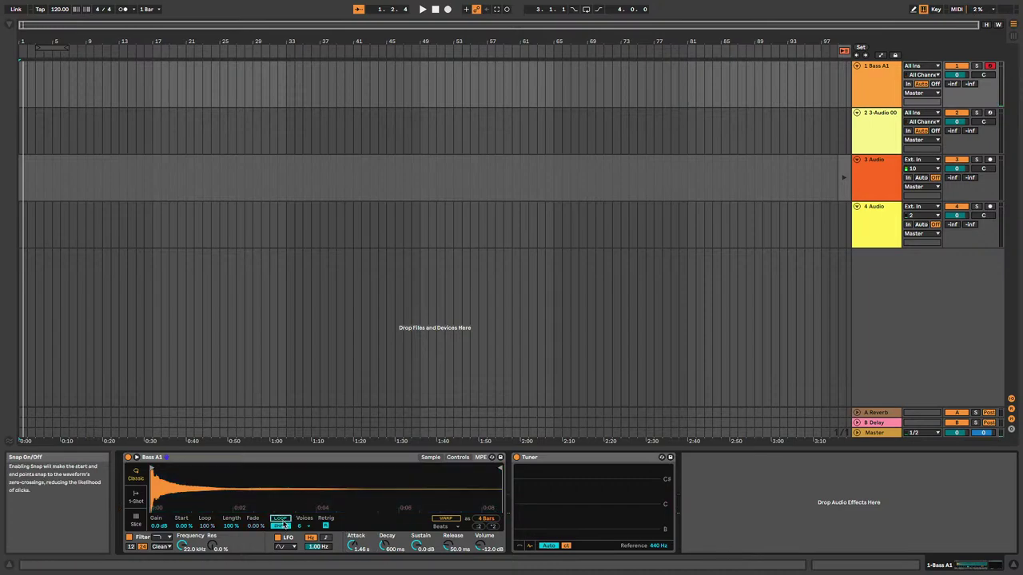
pyautogui.click(280, 518)
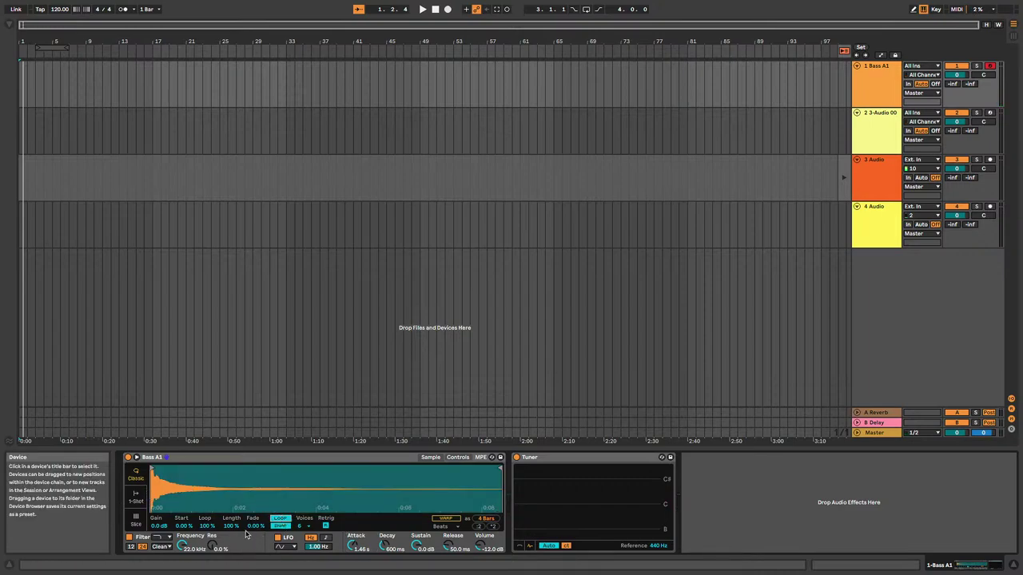
pyautogui.moveTo(229, 527); pyautogui.dragTo(206, 543)
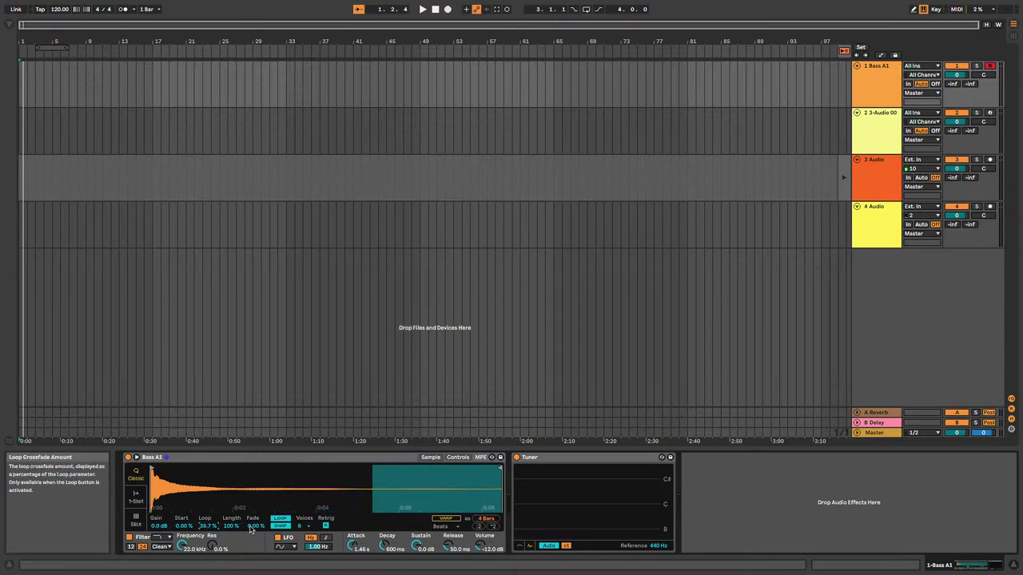
pyautogui.click(252, 527)
pyautogui.moveTo(252, 527); pyautogui.dragTo(219, 496)
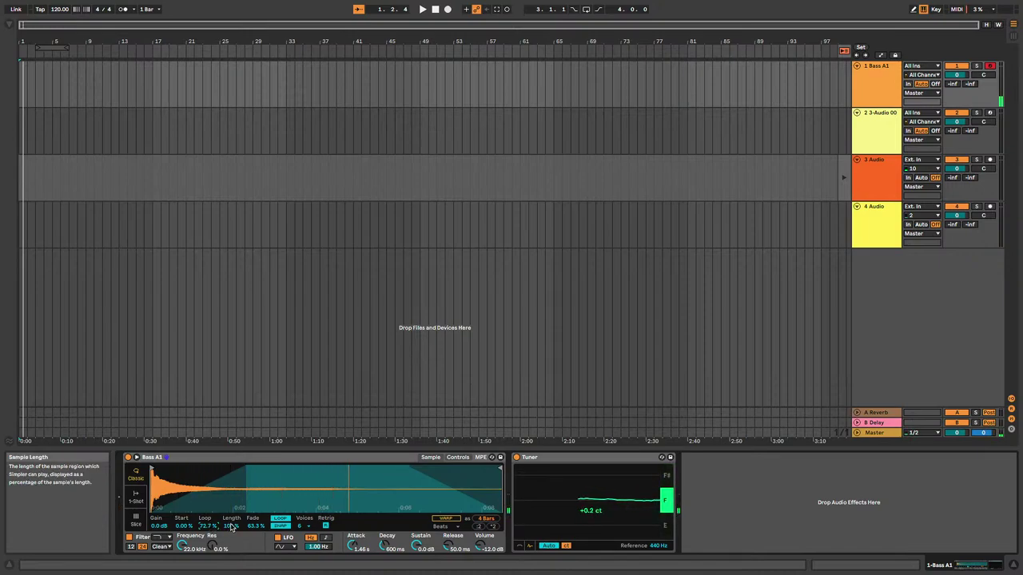
pyautogui.moveTo(231, 526)
pyautogui.mouseDown()
pyautogui.moveTo(231, 551)
pyautogui.moveTo(210, 519)
pyautogui.moveTo(214, 529)
pyautogui.mouseUp()
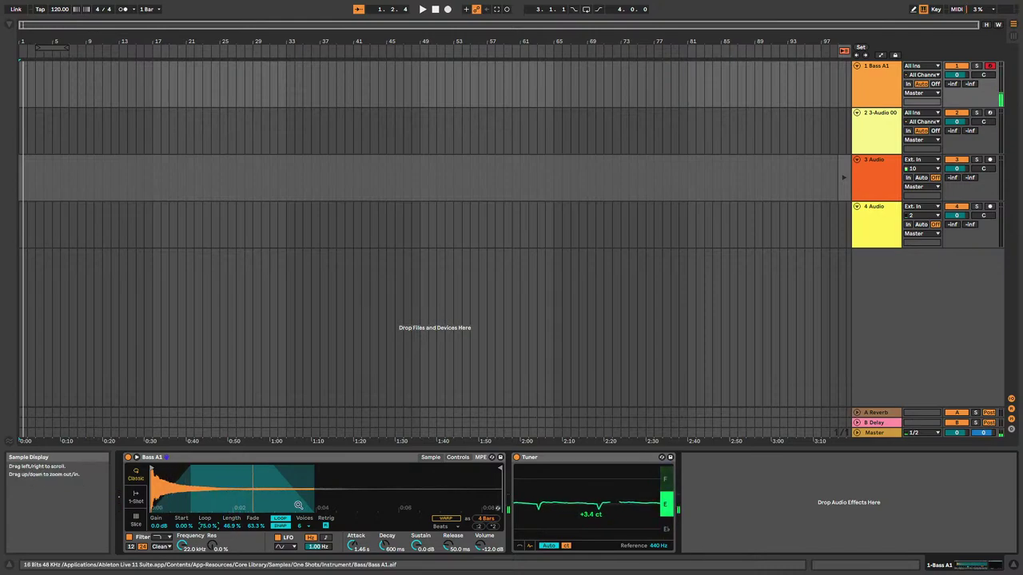
pyautogui.moveTo(237, 525)
pyautogui.mouseDown()
pyautogui.moveTo(237, 507)
pyautogui.moveTo(205, 534)
pyautogui.moveTo(205, 552)
pyautogui.moveTo(205, 541)
pyautogui.mouseUp()
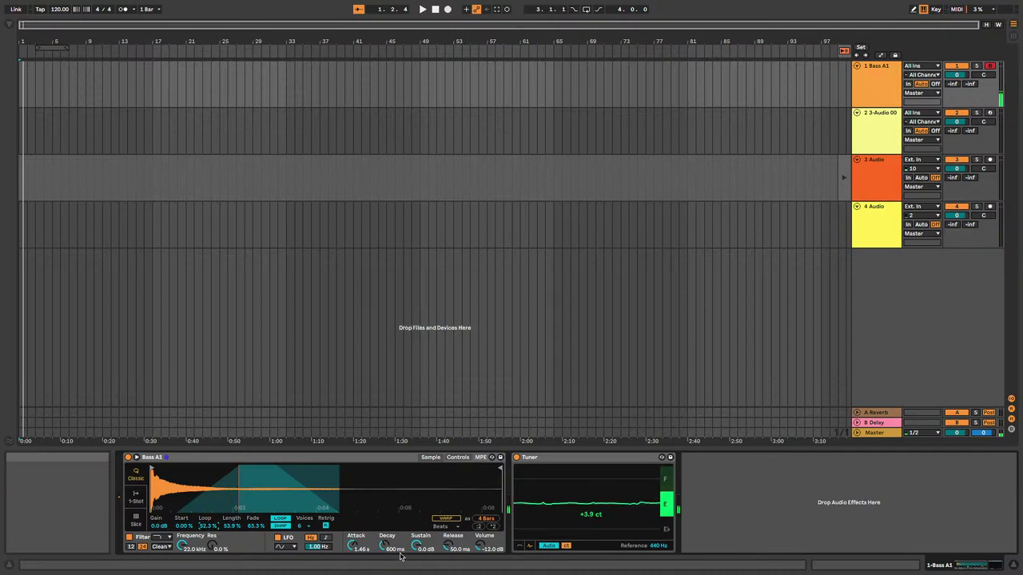
# - Set the bass Simpler's Attack to 7.01 s and its Volume to 4.00 dB
pyautogui.moveTo(353, 546); pyautogui.dragTo(353, 536)
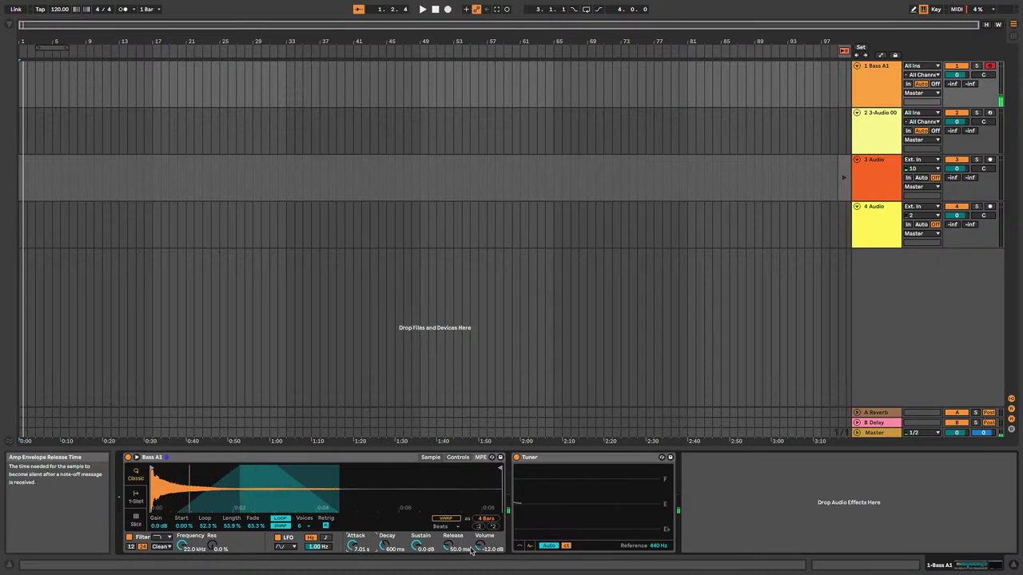
pyautogui.moveTo(481, 547); pyautogui.dragTo(481, 523)
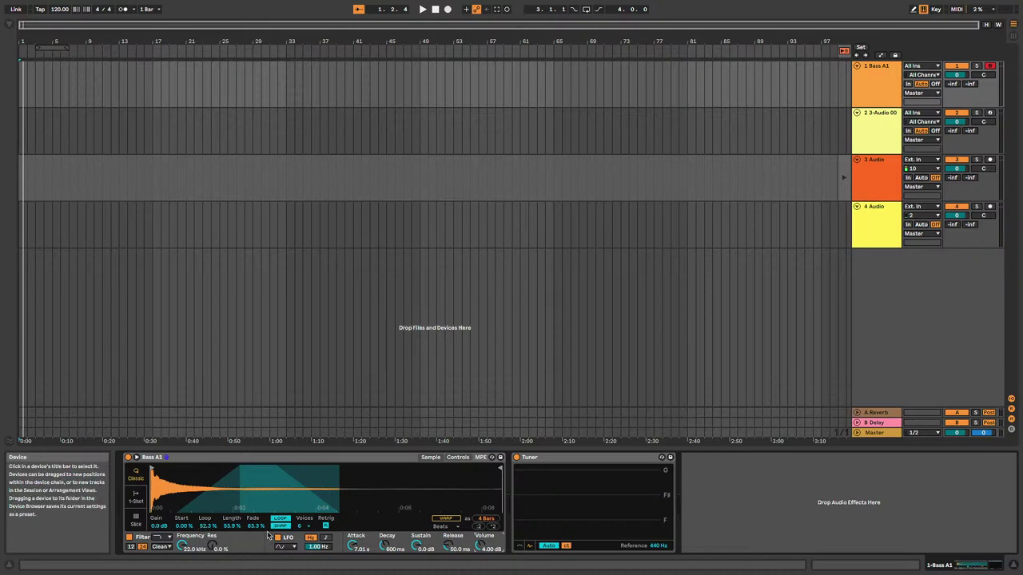
# - Set the bass Simpler's number of voices to 32 and play test notes, moving up an octave
pyautogui.click(301, 527)
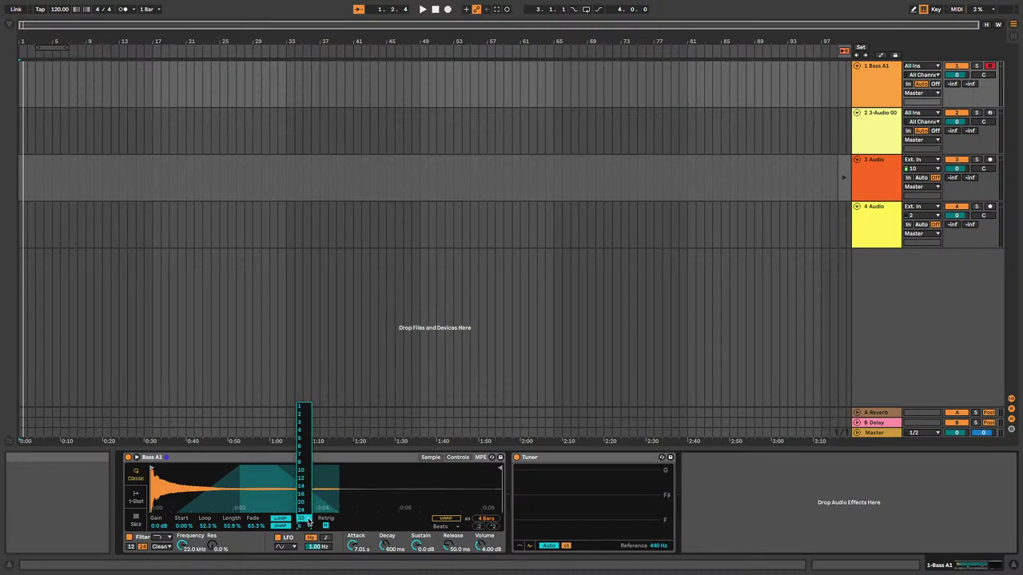
pyautogui.click(309, 521)
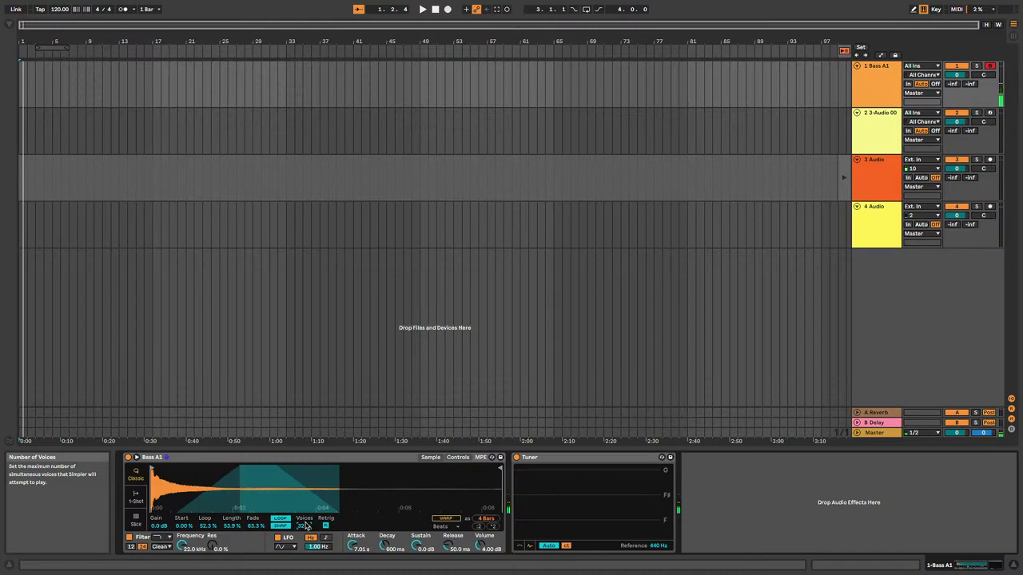
pyautogui.press('x')
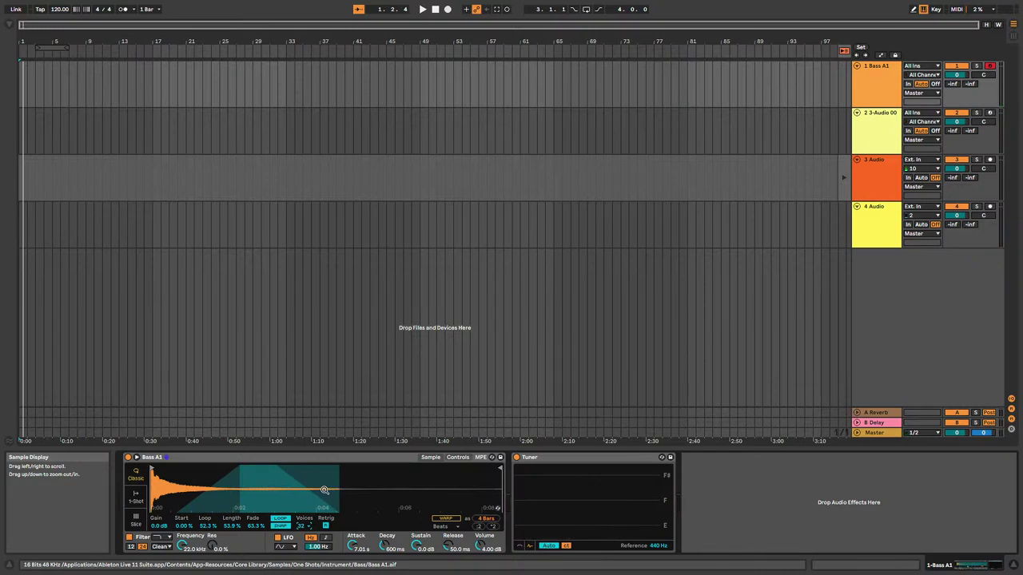
# - Play test notes on the bass, set the LFO's Pan modulation to 100% and shorten the amp envelope's Attack to 331 ms
pyautogui.press('a')
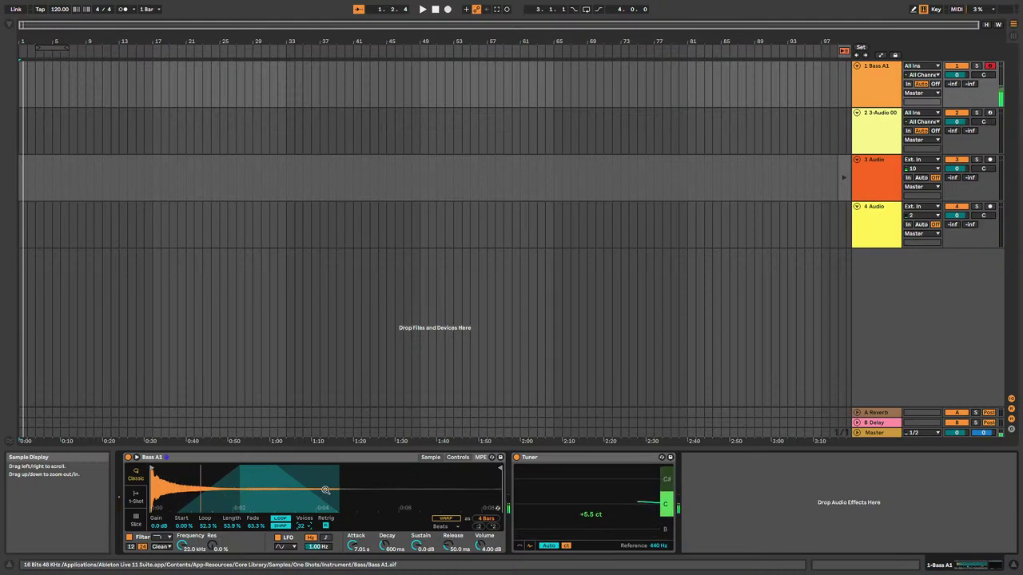
pyautogui.press('a')
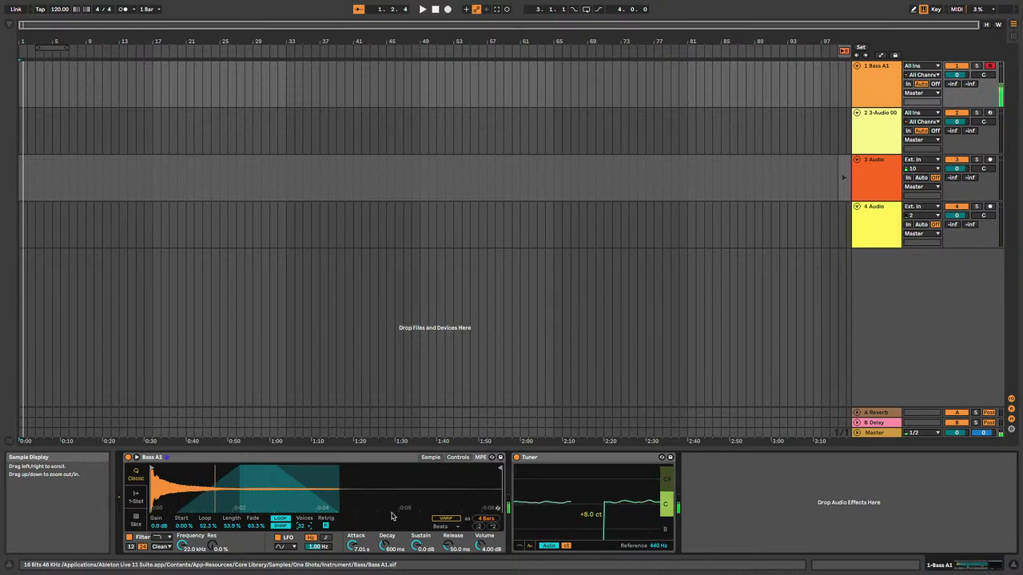
pyautogui.moveTo(356, 546); pyautogui.dragTo(356, 568)
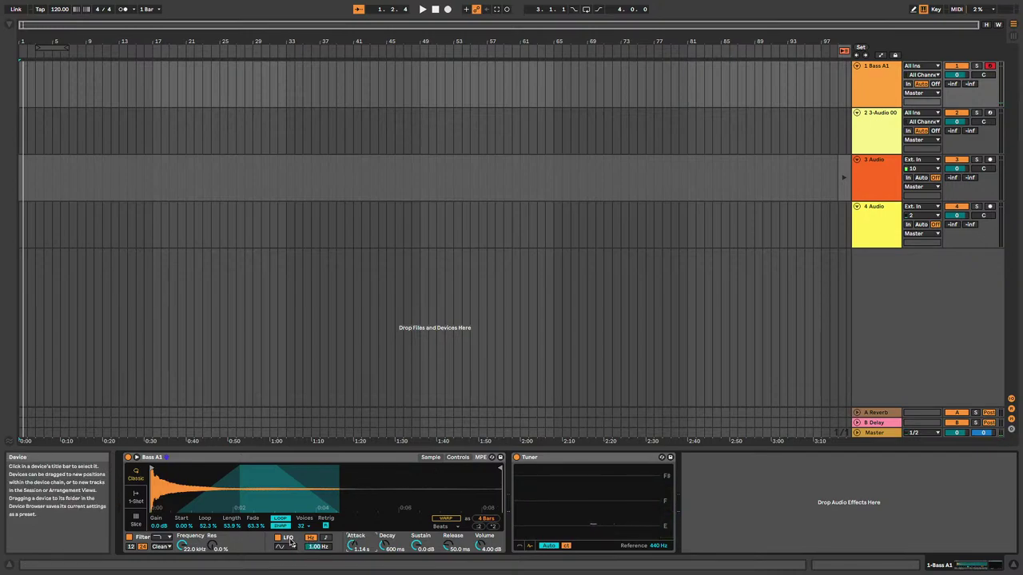
pyautogui.click(459, 457)
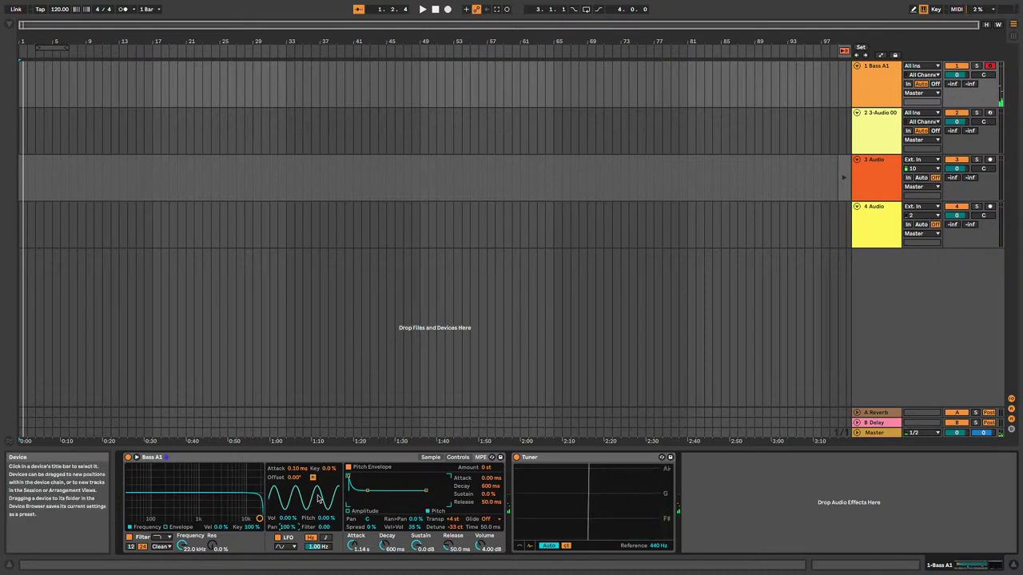
pyautogui.moveTo(352, 547); pyautogui.dragTo(355, 550)
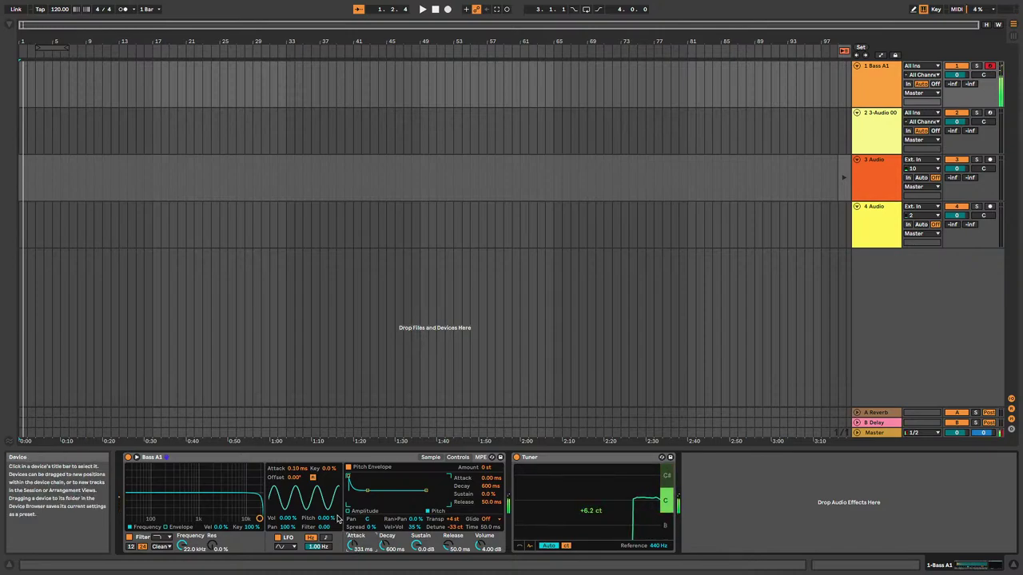
# - Set the bass Simpler's LFO rate to 1.80 Hz and its waveform to square
pyautogui.moveTo(318, 546); pyautogui.dragTo(318, 545)
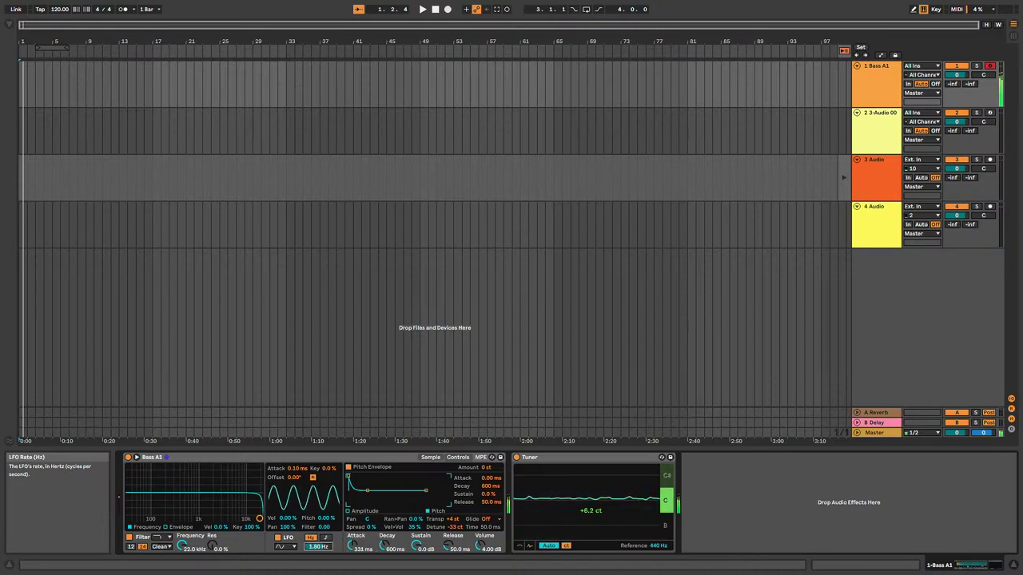
pyautogui.click(286, 549)
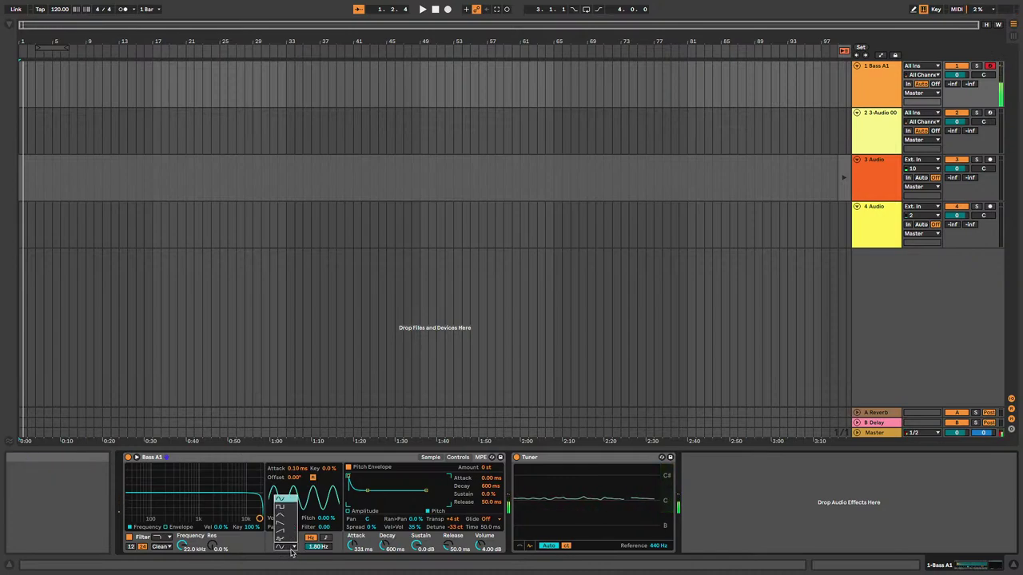
pyautogui.click(284, 508)
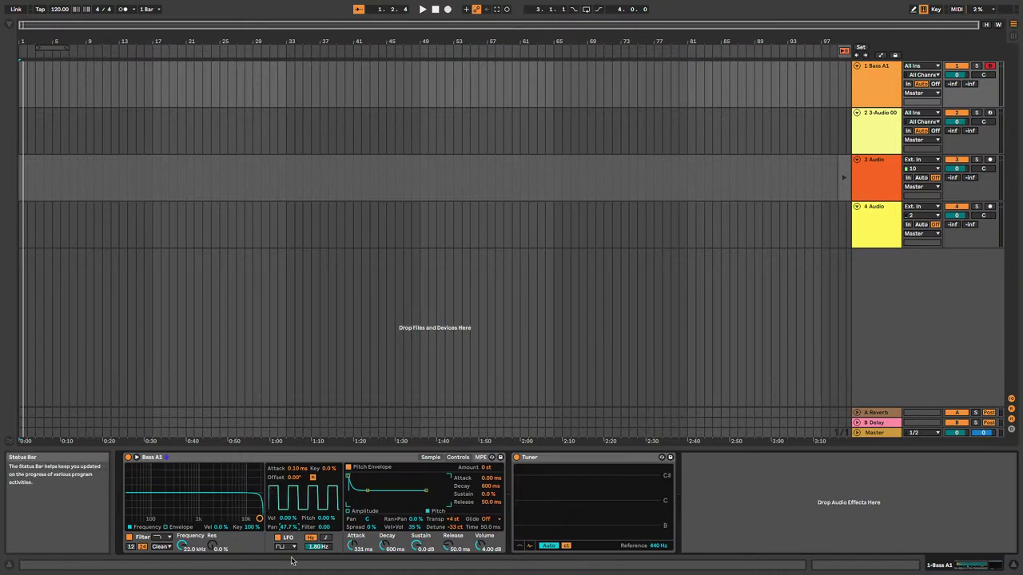
# - Switch the LFO's modulation from Pan to Volume at 62.5%, using a 3.18 Hz rate and a sine waveform
pyautogui.press('a')
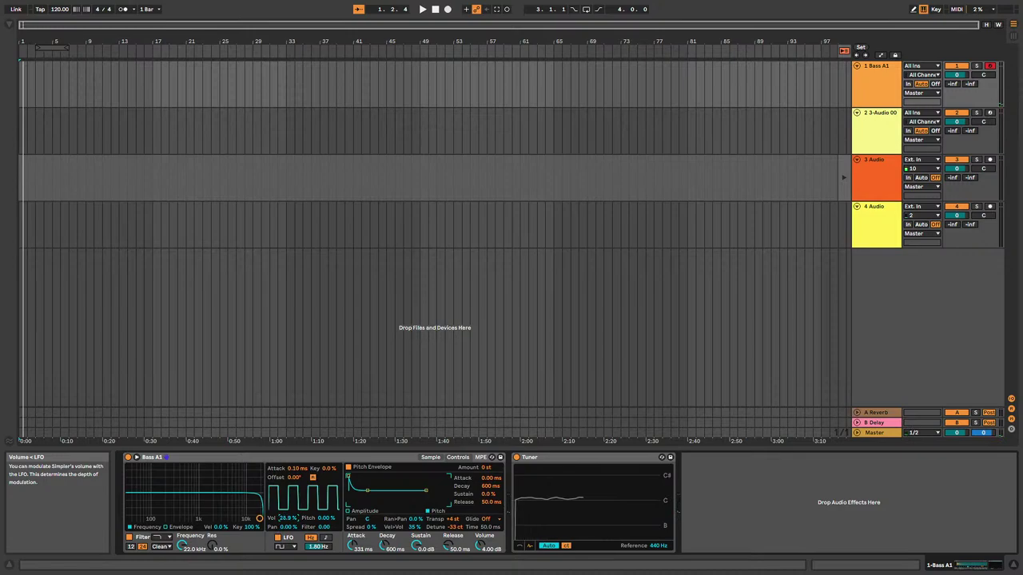
pyautogui.moveTo(289, 520); pyautogui.dragTo(290, 509)
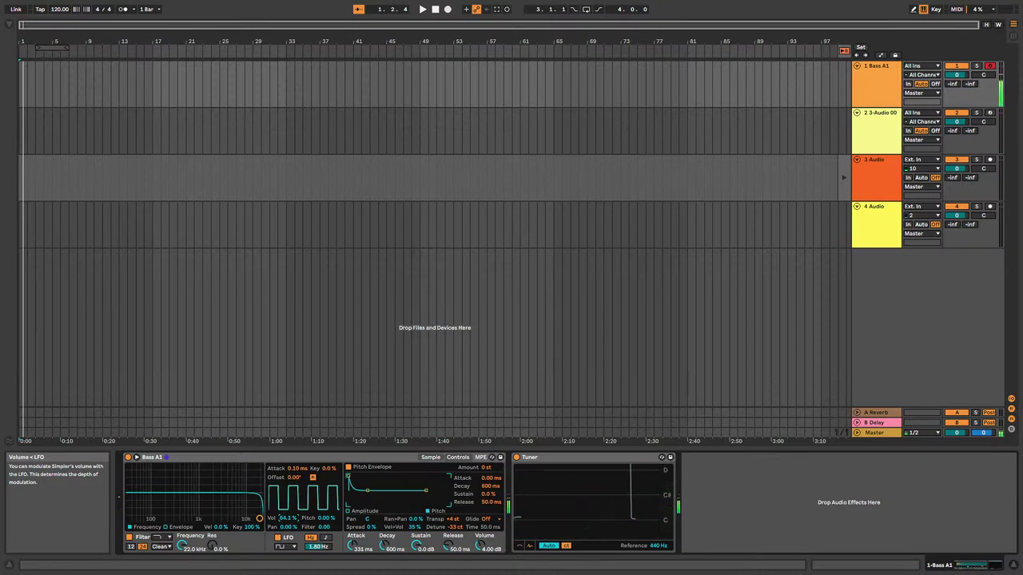
pyautogui.moveTo(318, 547); pyautogui.dragTo(289, 524)
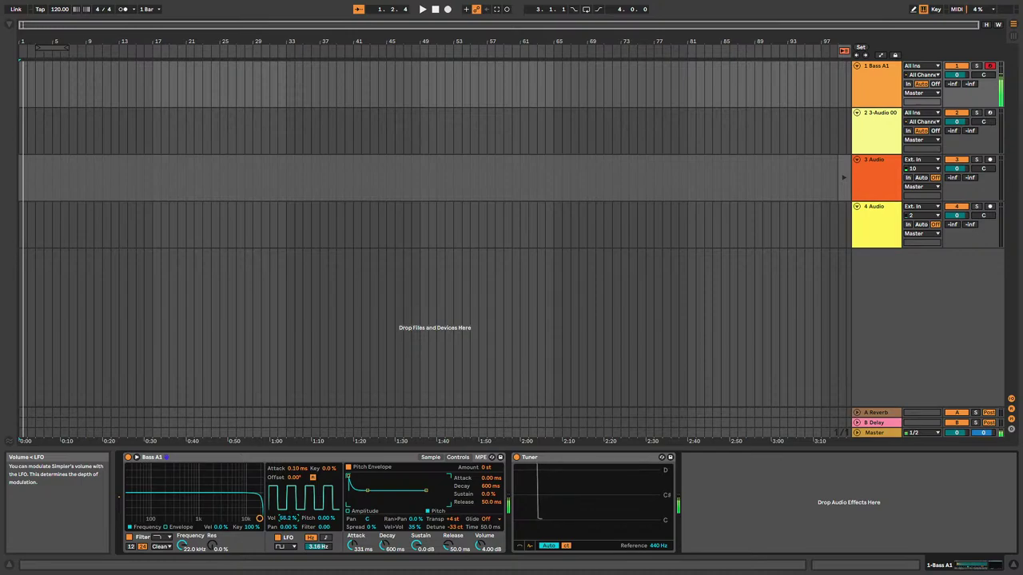
pyautogui.click(285, 545)
pyautogui.click(283, 503)
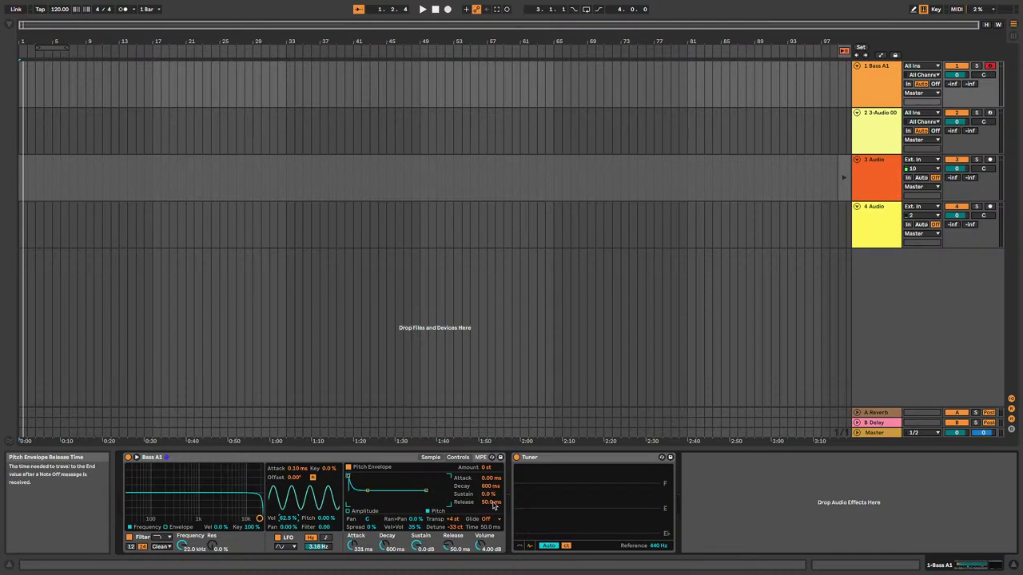
# - Set the pitch envelope's Amount to +17 st, Decay to 37.0 ms and Sustain to 0.0% while playing test notes
pyautogui.moveTo(489, 468); pyautogui.dragTo(489, 447)
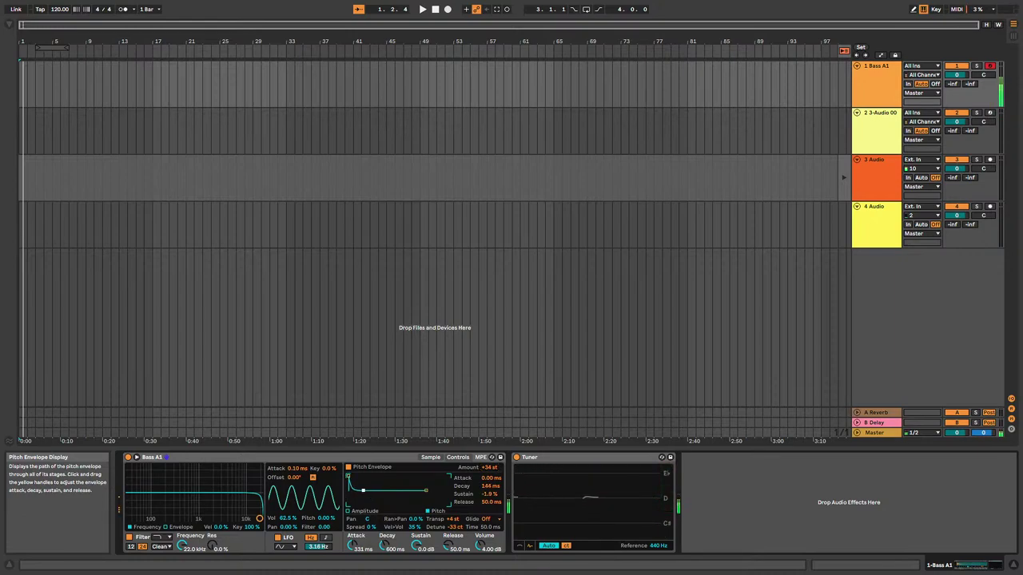
pyautogui.moveTo(368, 495); pyautogui.dragTo(360, 488)
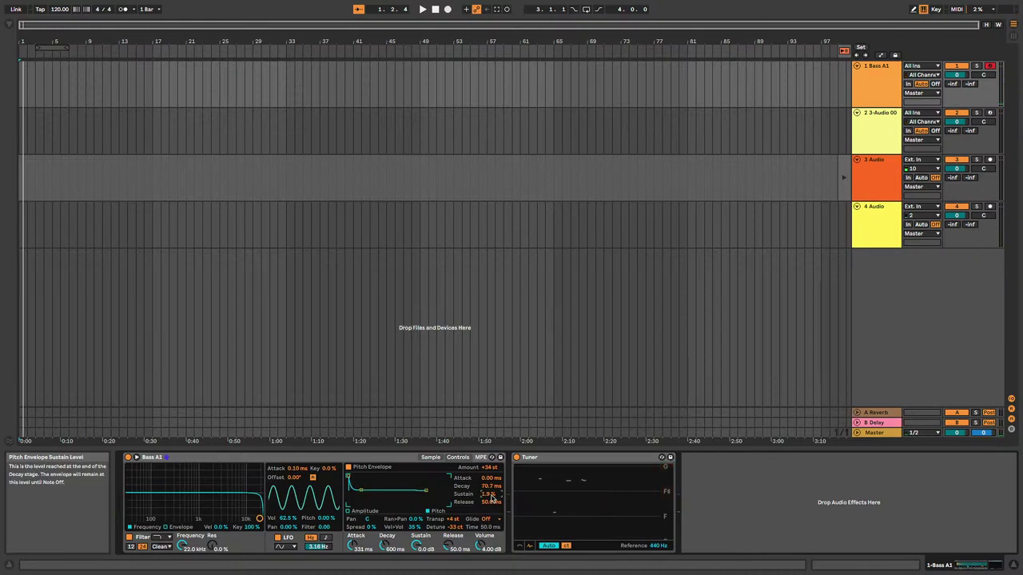
pyautogui.press('Return')
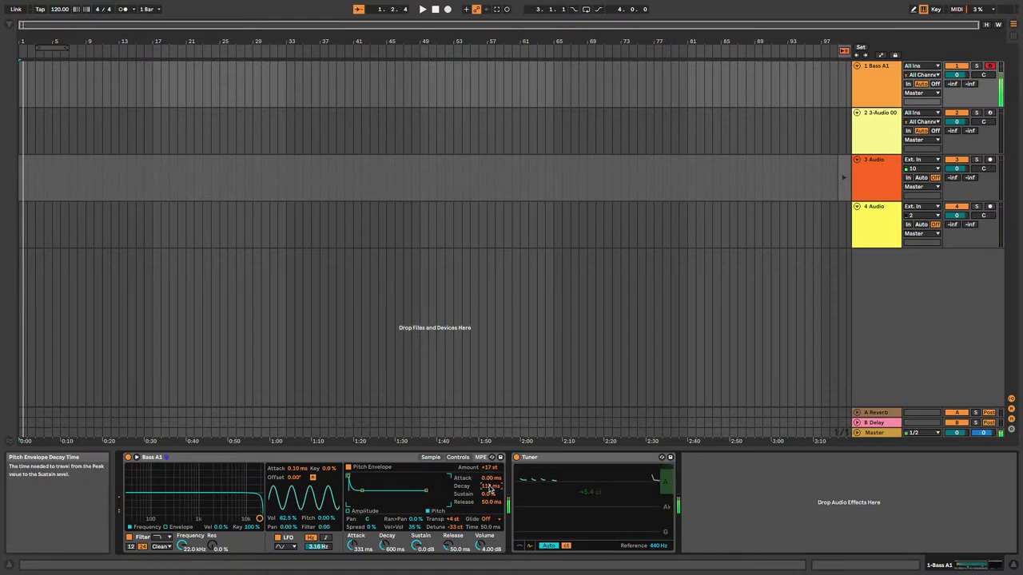
pyautogui.moveTo(498, 485); pyautogui.dragTo(490, 489)
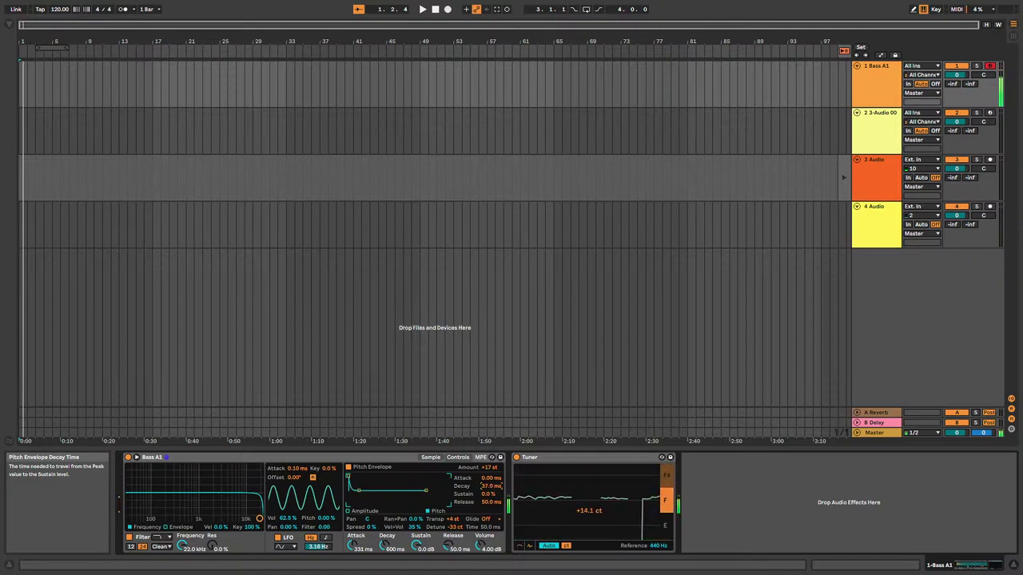